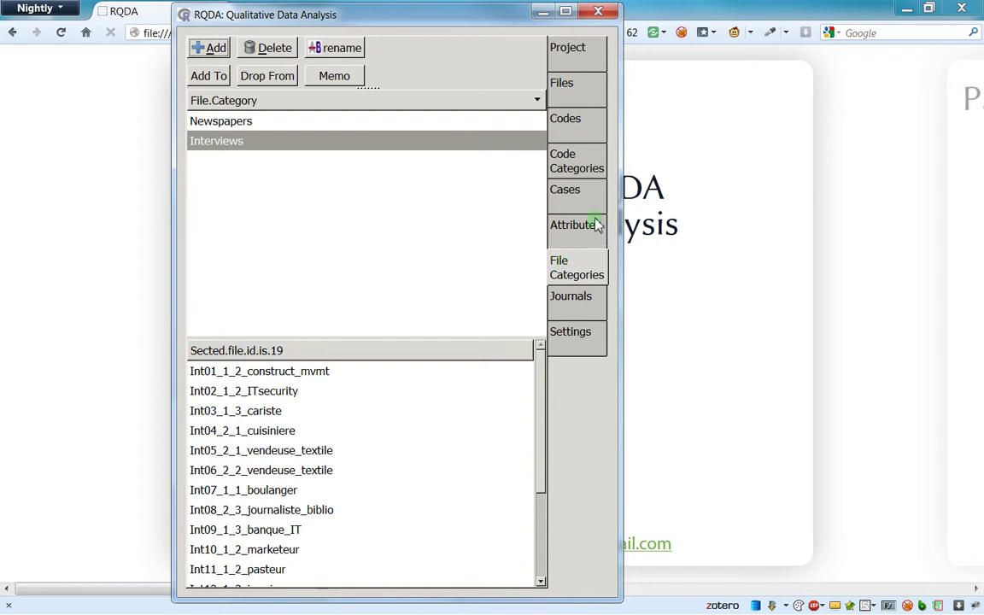
- Examine how the interview files are named in the project's file list, from Int01 to Int18
{"action": "left_click", "coordinate": [570, 193]}
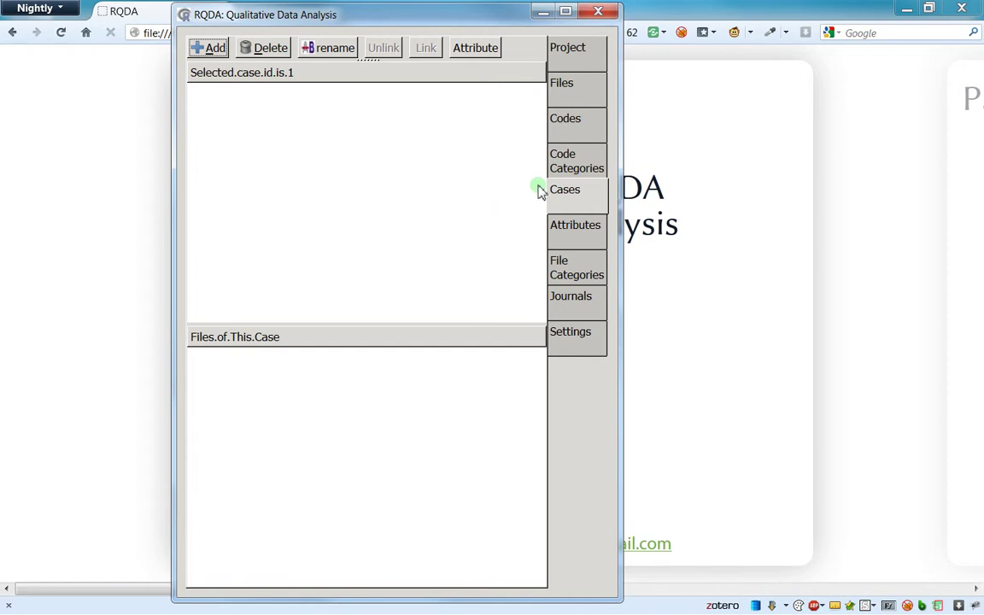
{"action": "left_click", "coordinate": [586, 91]}
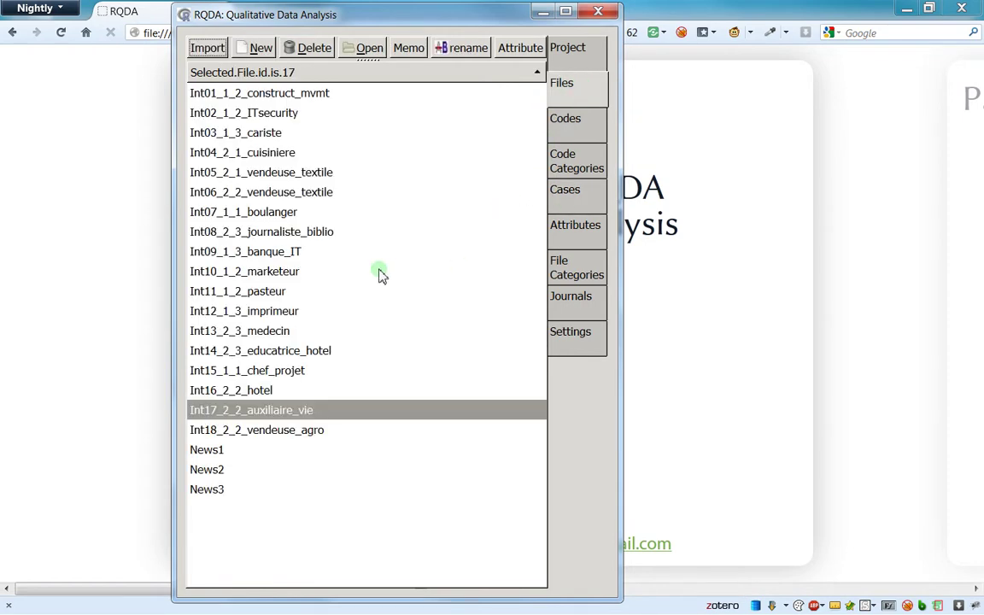
{"action": "left_click", "coordinate": [273, 99]}
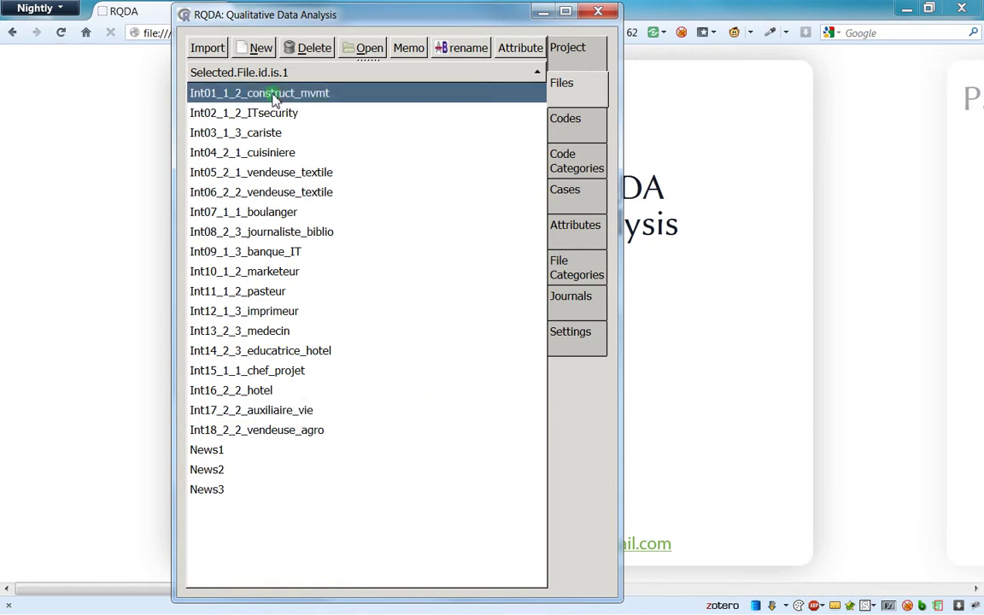
{"action": "left_click", "coordinate": [239, 436]}
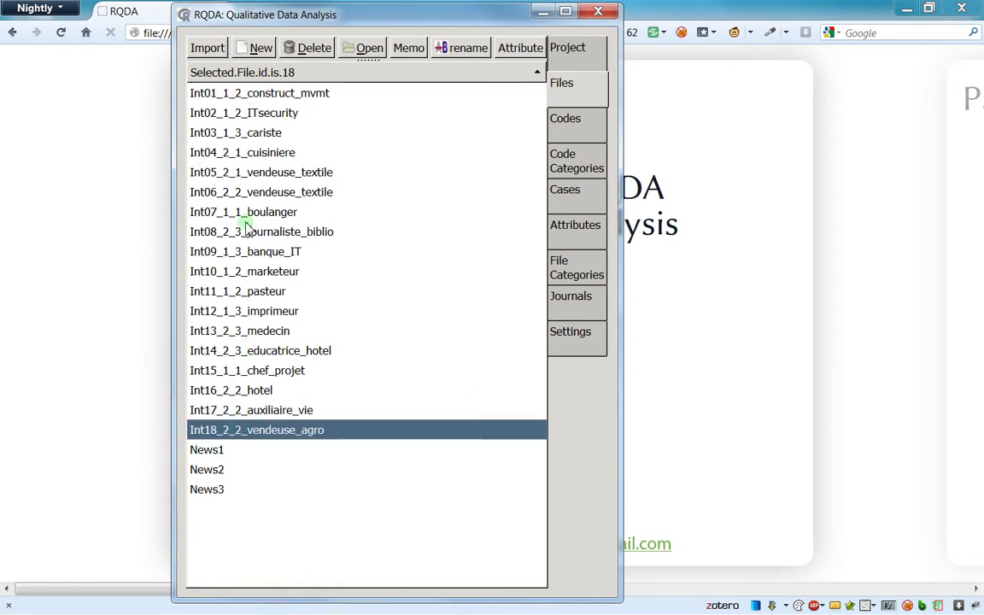
{"action": "left_click", "coordinate": [240, 96]}
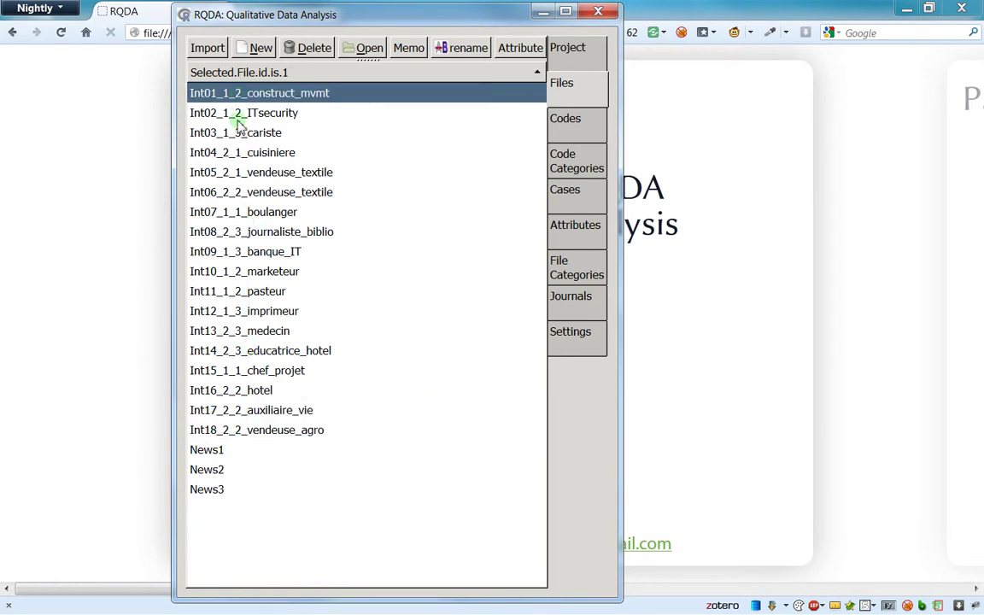
{"action": "left_click", "coordinate": [202, 132]}
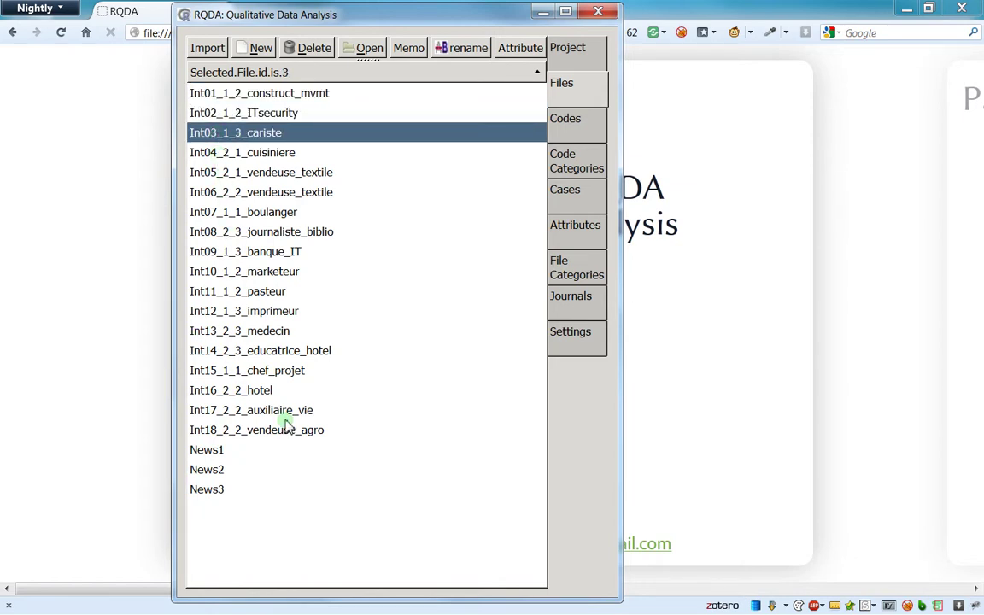
{"action": "left_click", "coordinate": [255, 94]}
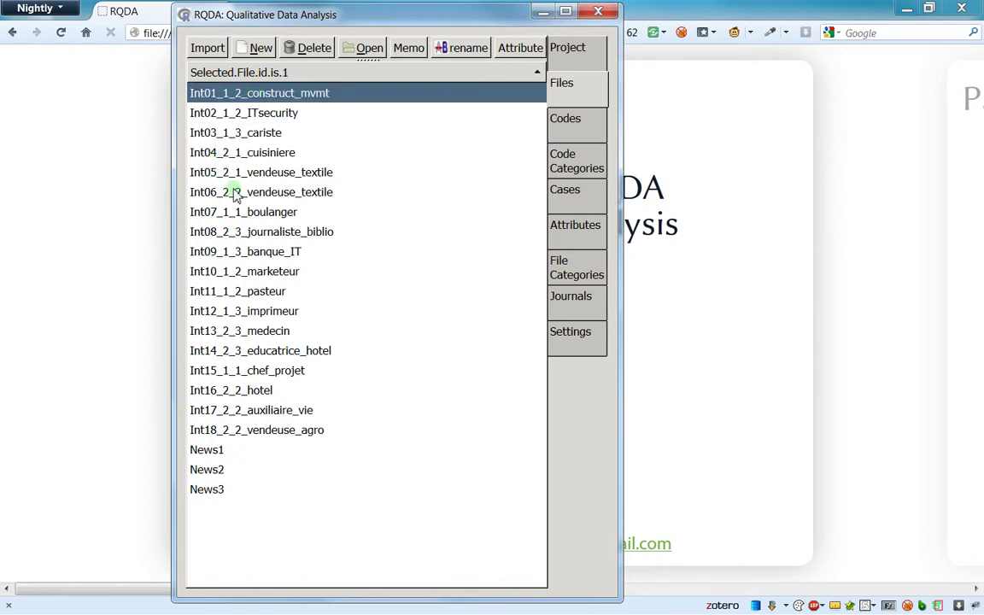
{"action": "left_click", "coordinate": [231, 431]}
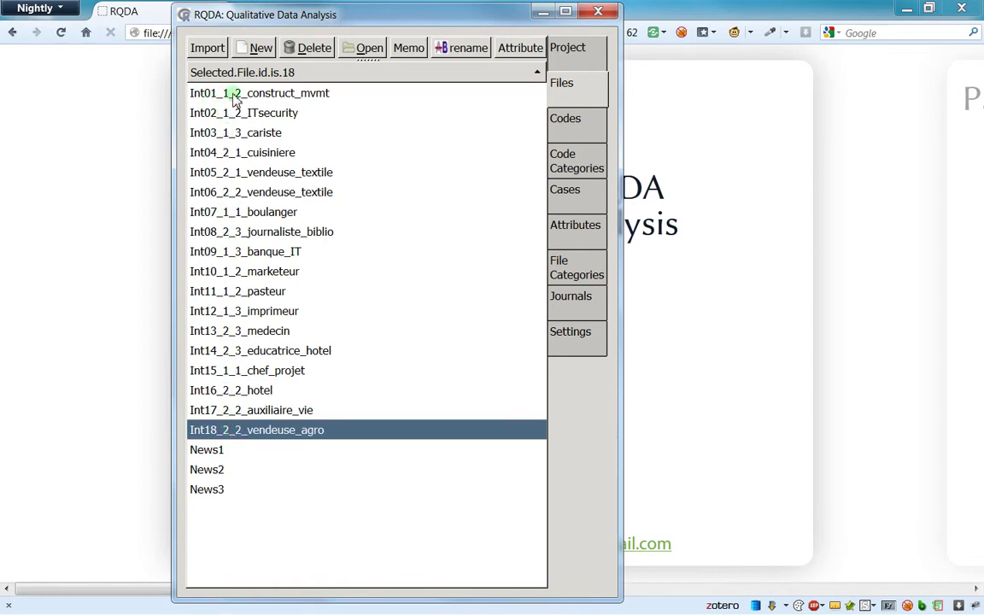
{"action": "left_click", "coordinate": [228, 153]}
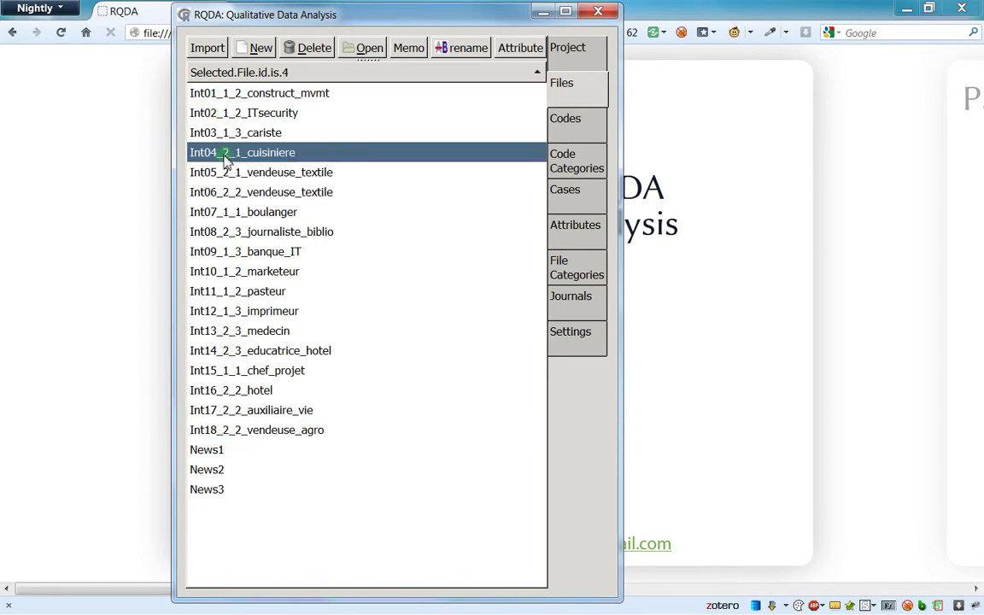
{"action": "left_click", "coordinate": [207, 94]}
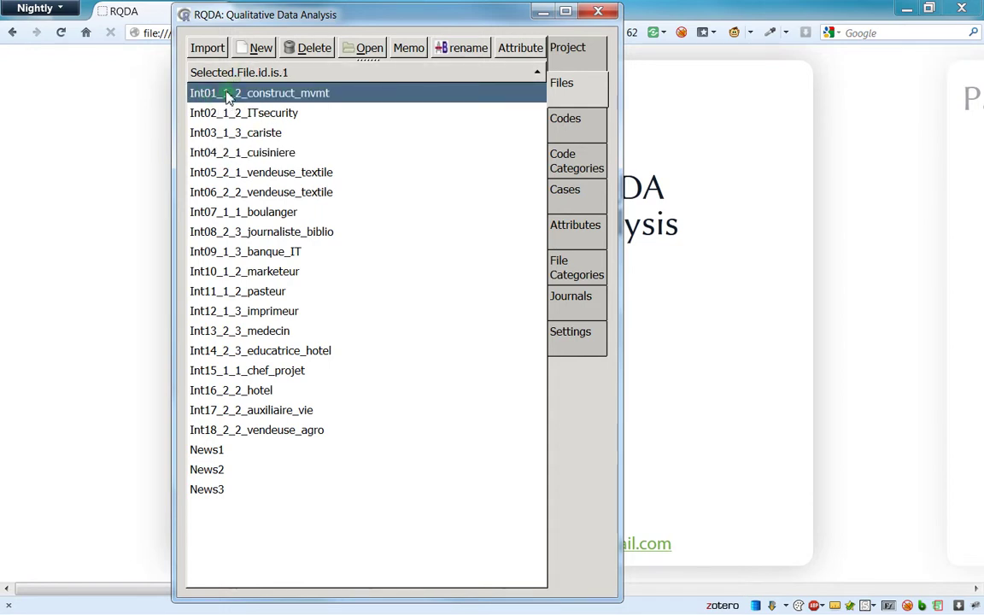
{"action": "left_click", "coordinate": [183, 112]}
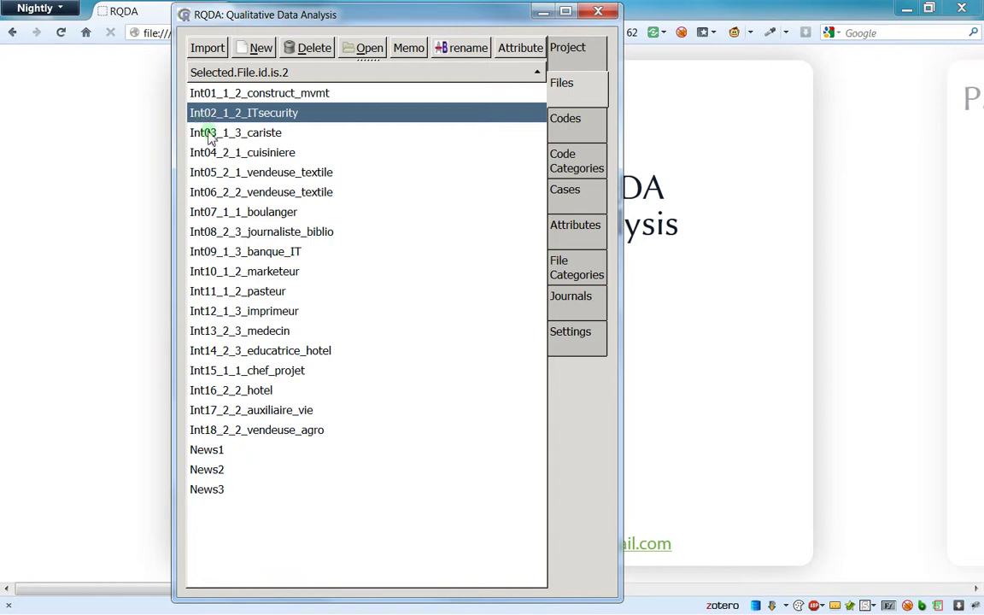
{"action": "left_click", "coordinate": [207, 153]}
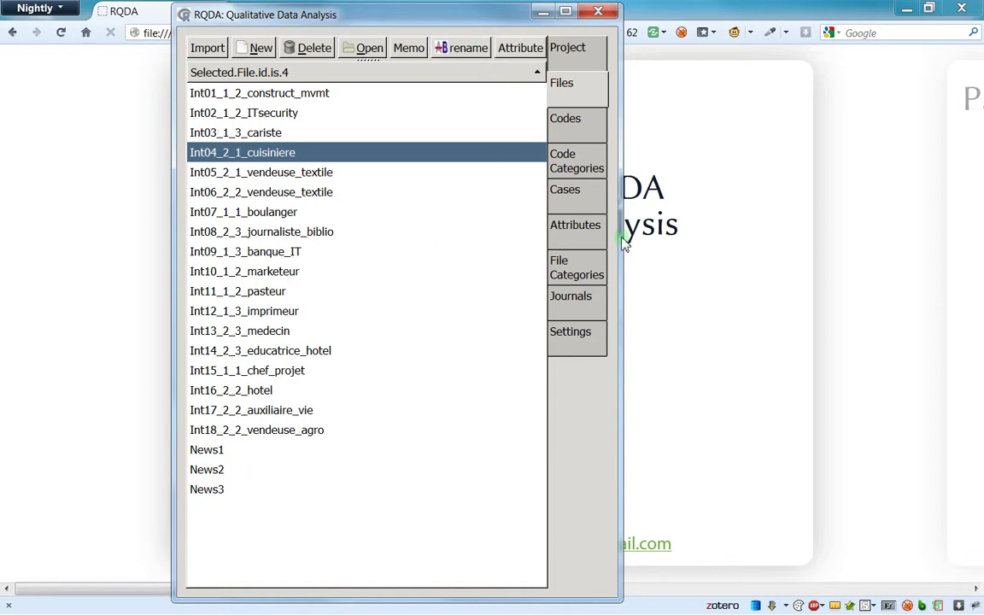
- Look over the project's attributes, cases, code categories, codes and settings
{"action": "left_click", "coordinate": [579, 202]}
{"action": "left_click", "coordinate": [579, 227]}
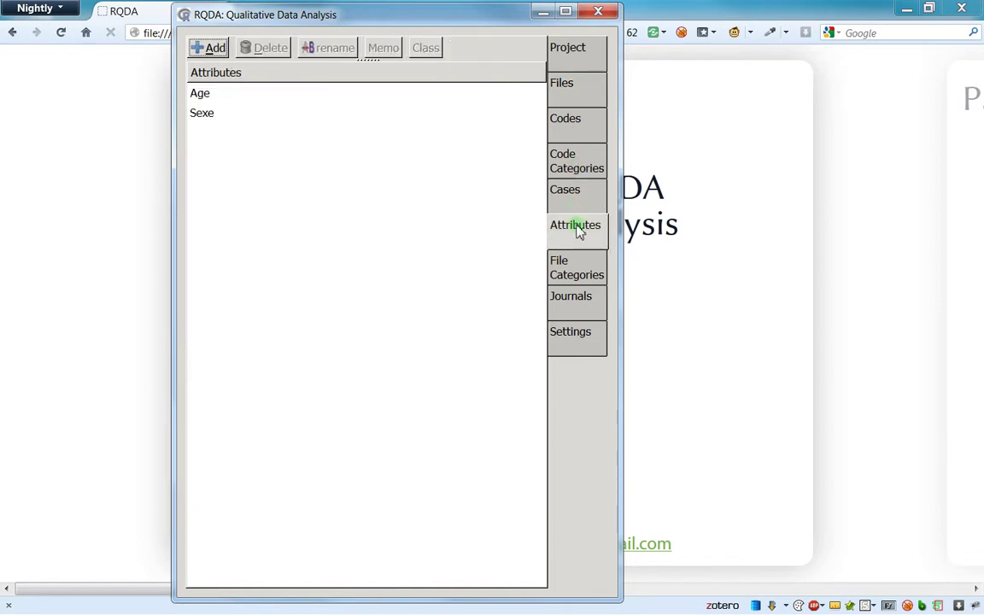
{"action": "left_click", "coordinate": [568, 201]}
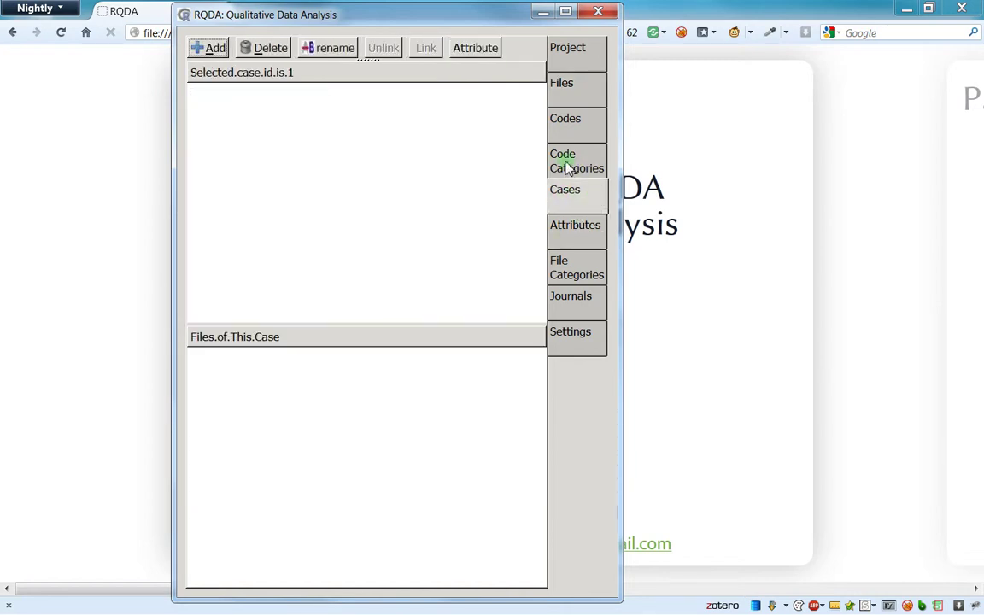
{"action": "left_click", "coordinate": [567, 164]}
{"action": "left_click", "coordinate": [569, 128]}
{"action": "left_click", "coordinate": [572, 342]}
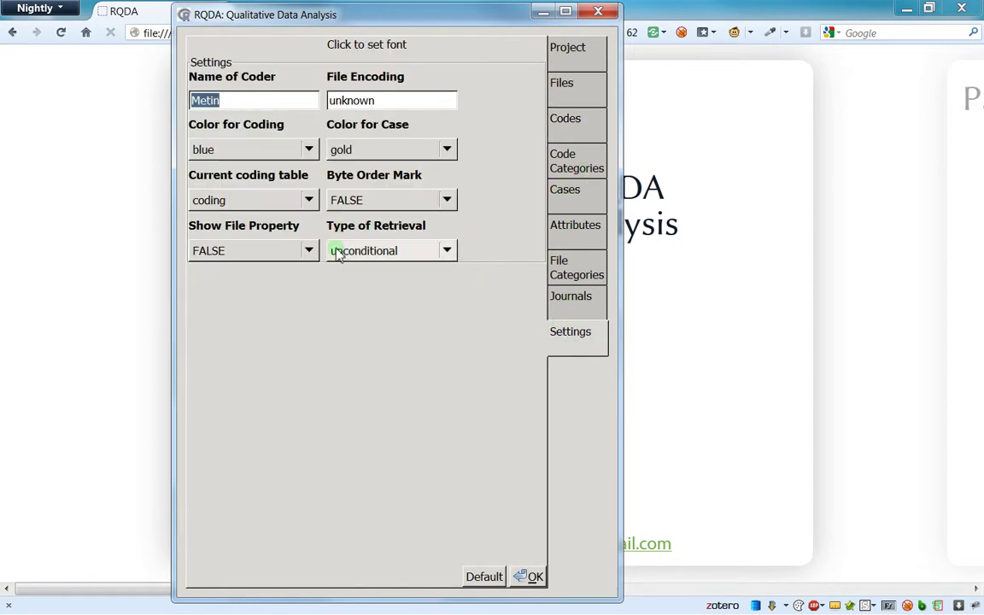
- Retrieve all codings of the Facebook code and read through the excerpts in a maximized window
{"action": "left_click", "coordinate": [567, 165]}
{"action": "left_click", "coordinate": [564, 122]}
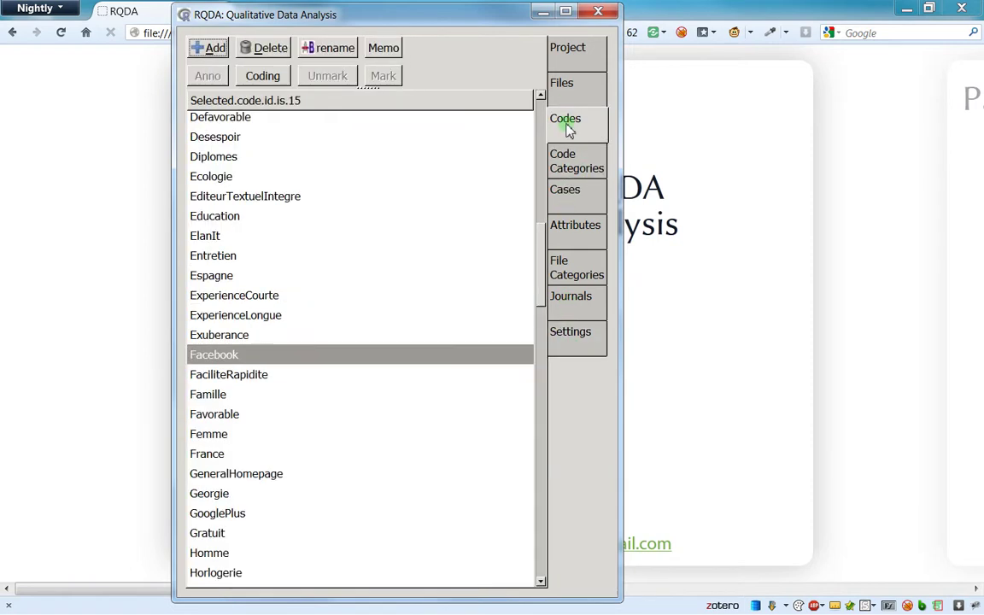
{"action": "double_click", "coordinate": [290, 357]}
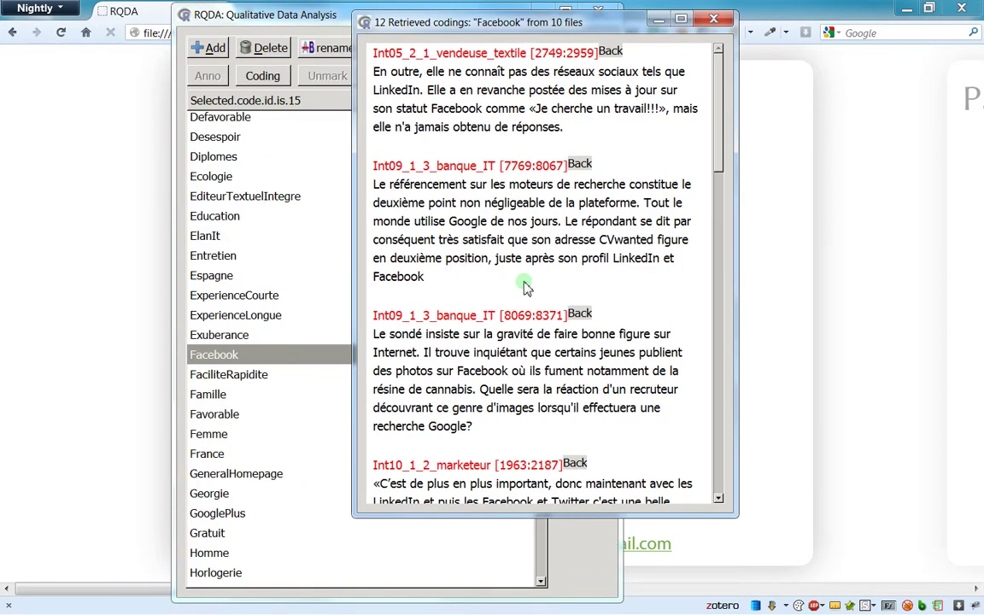
{"action": "scroll", "coordinate": [531, 256], "scroll_direction": "down", "scroll_amount": 20}
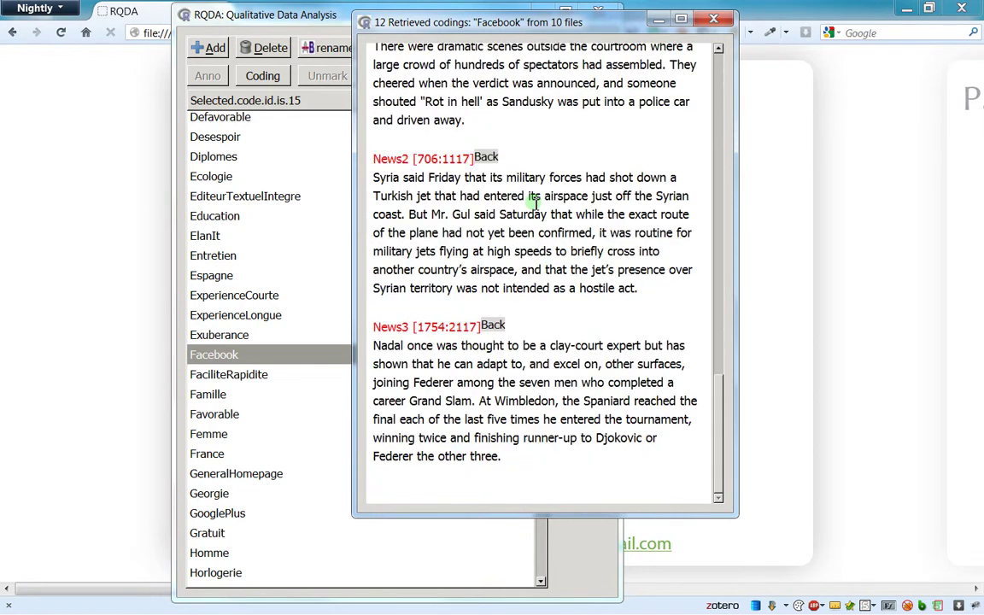
{"action": "scroll", "coordinate": [531, 201], "scroll_direction": "up", "scroll_amount": 15}
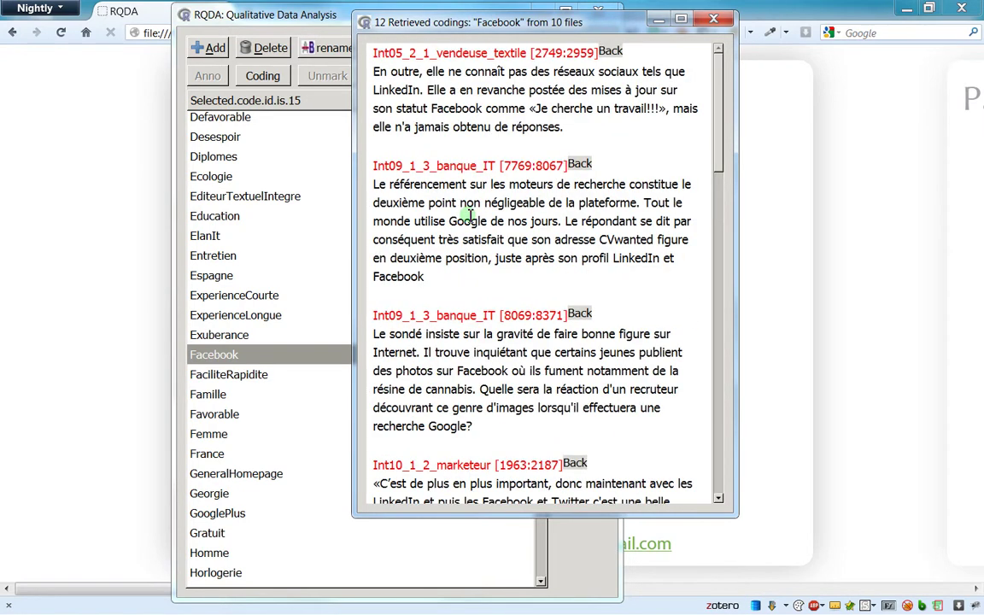
{"action": "scroll", "coordinate": [469, 214], "scroll_direction": "down", "scroll_amount": 12}
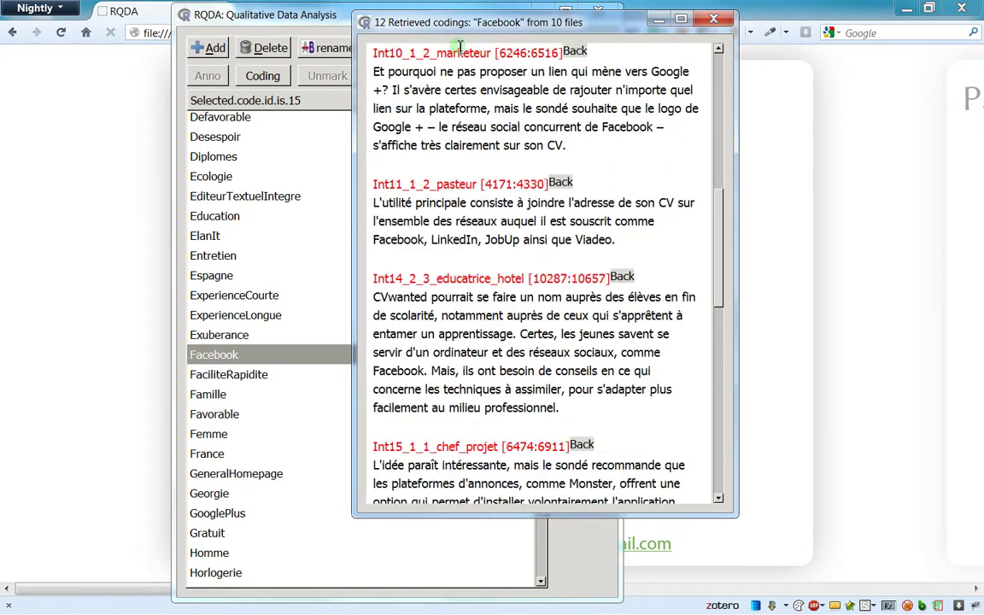
{"action": "left_click_drag", "start_coordinate": [461, 31], "coordinate": [339, 4]}
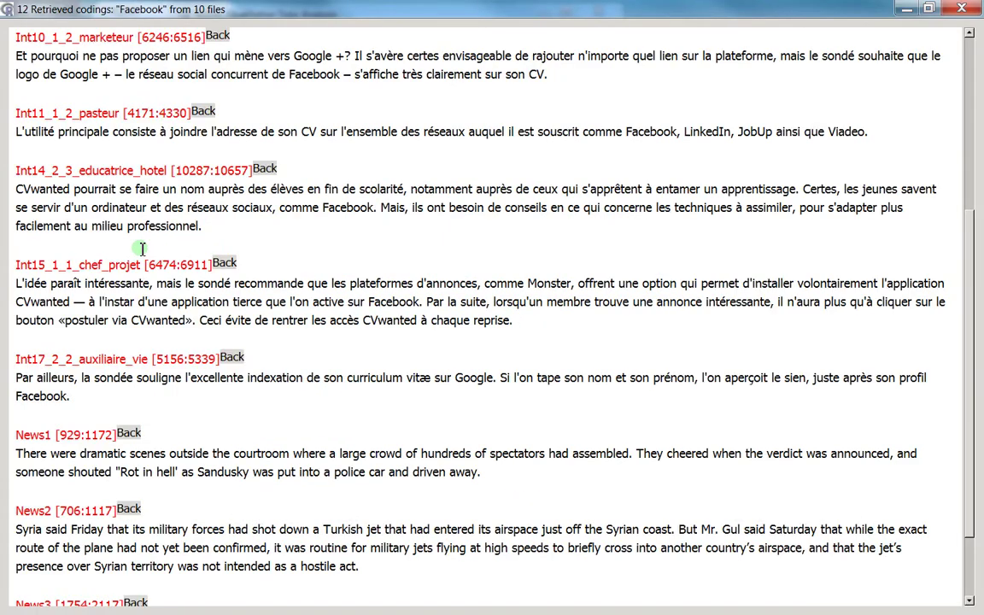
{"action": "scroll", "coordinate": [101, 202], "scroll_direction": "up", "scroll_amount": 5}
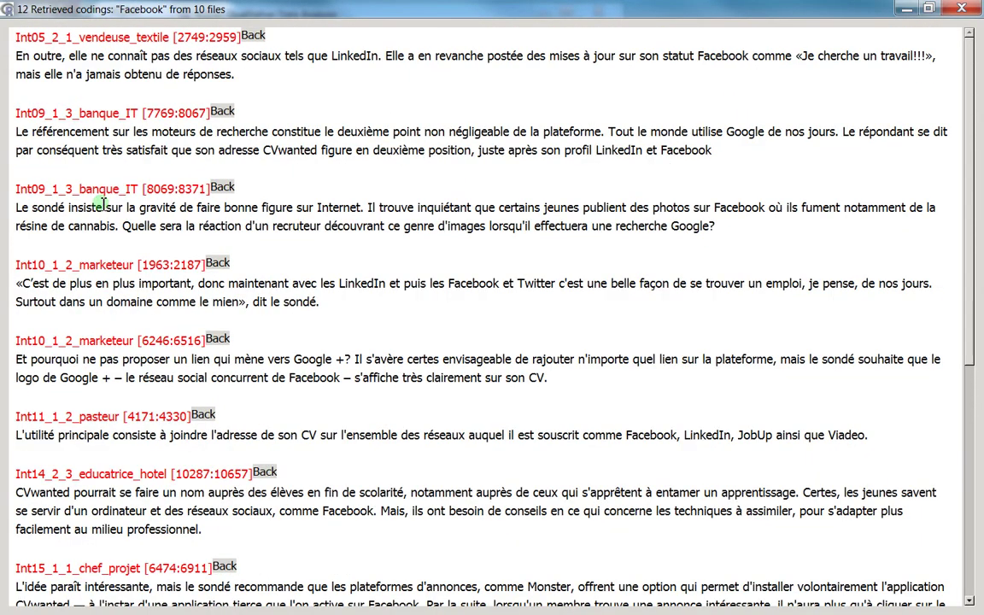
- Highlight the Int05_2_1_vendeuse_textile excerpt and the first Int09_1_3_banque_IT excerpt, and close the retrieved codings
{"action": "left_click_drag", "start_coordinate": [28, 38], "coordinate": [116, 122]}
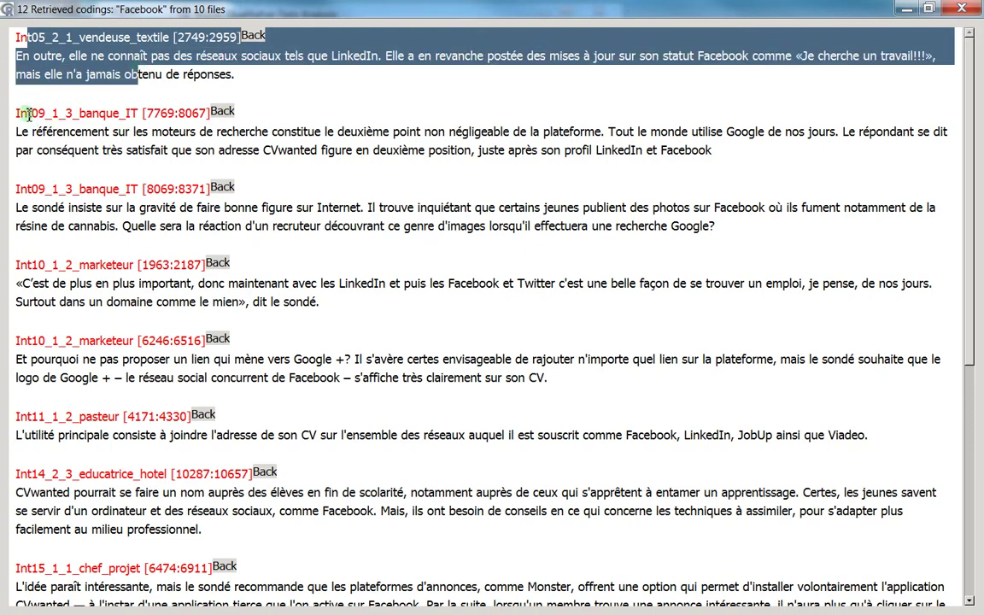
{"action": "left_click_drag", "start_coordinate": [28, 114], "coordinate": [101, 168]}
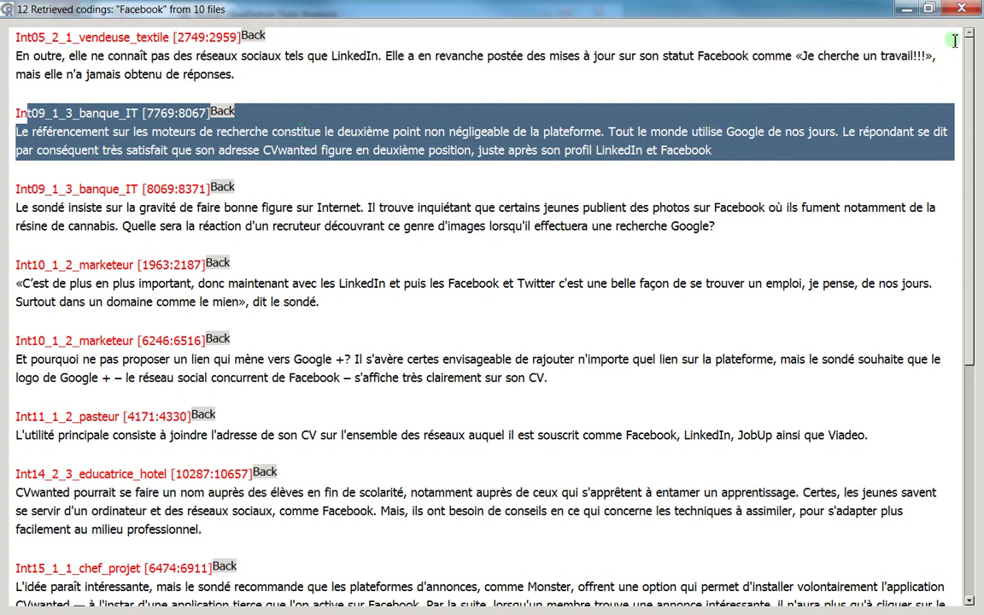
{"action": "left_click", "coordinate": [962, 12]}
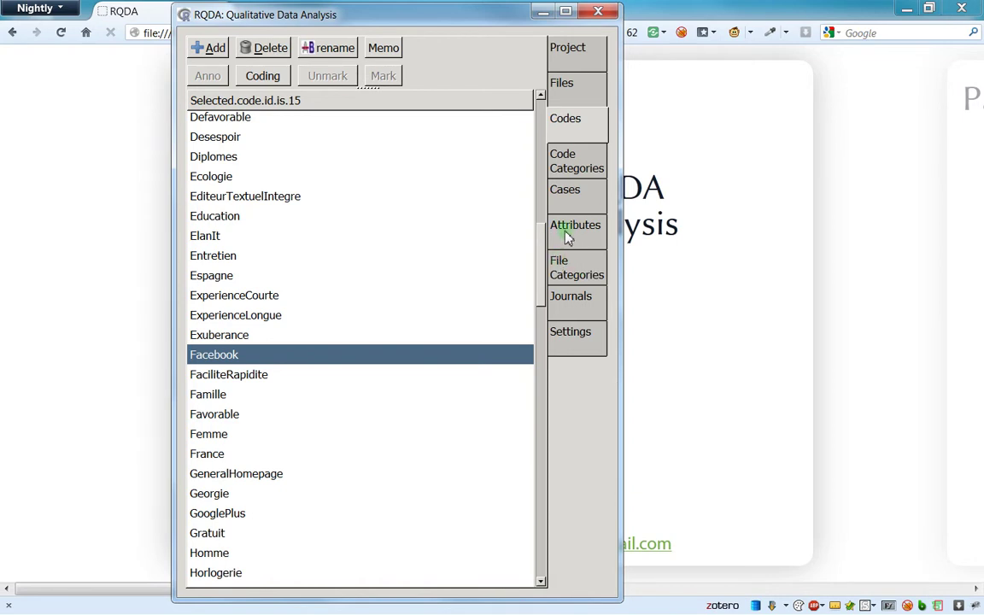
- Check the case list, the code categories and the Age and Sexe attributes
{"action": "left_click", "coordinate": [568, 201]}
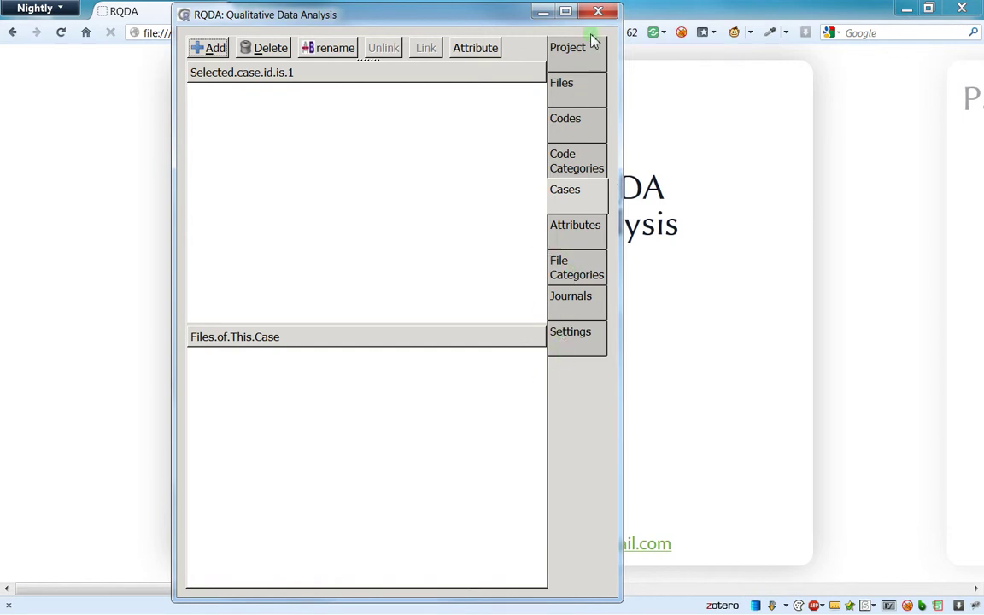
{"action": "left_click", "coordinate": [581, 154]}
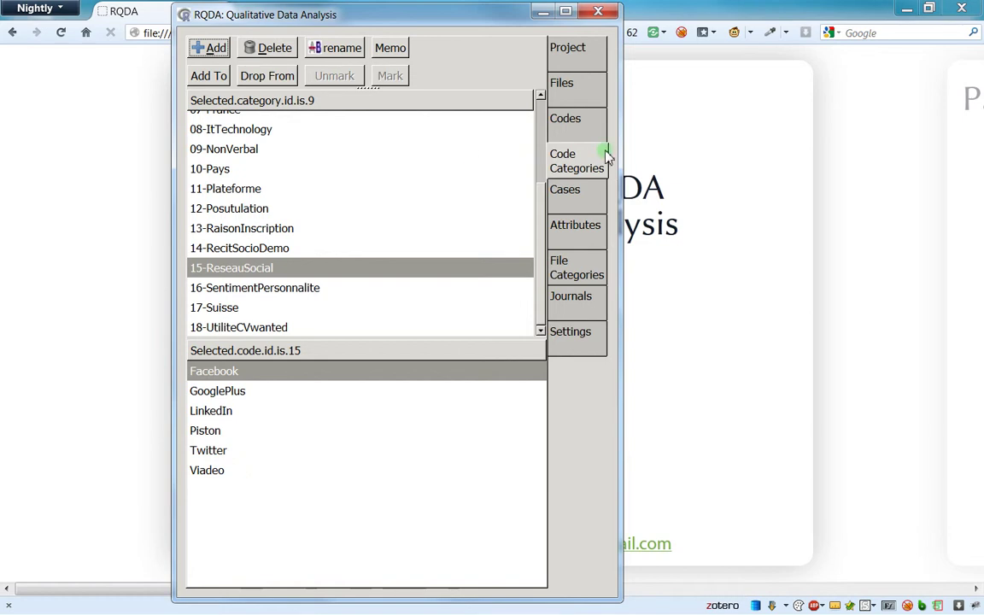
{"action": "left_click", "coordinate": [571, 237]}
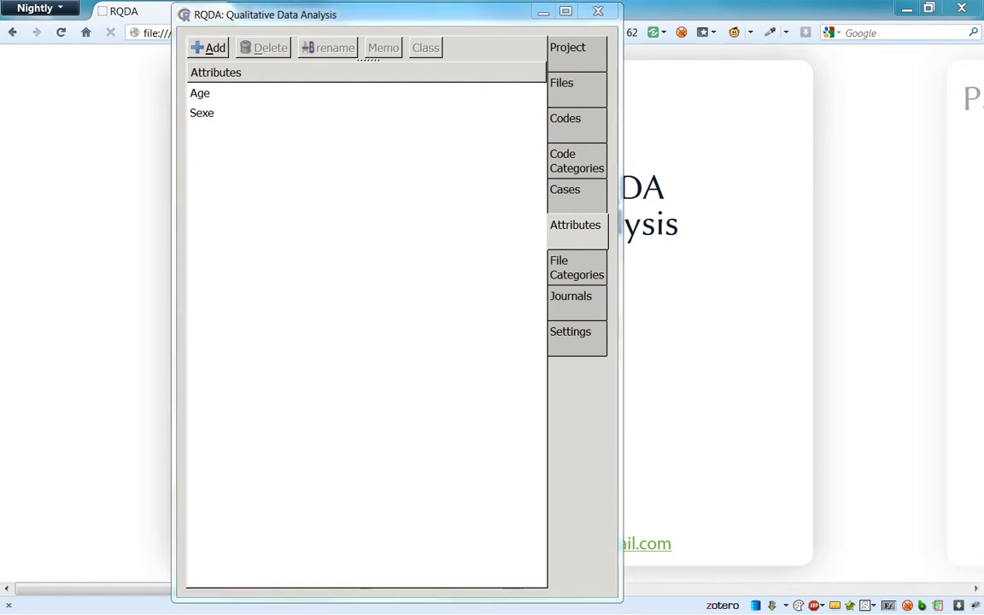
- Switch to RStudio to view the console at full size, and return to the RQDA window
{"action": "key", "text": "alt+Tab"}
{"action": "double_click", "coordinate": [346, 7]}
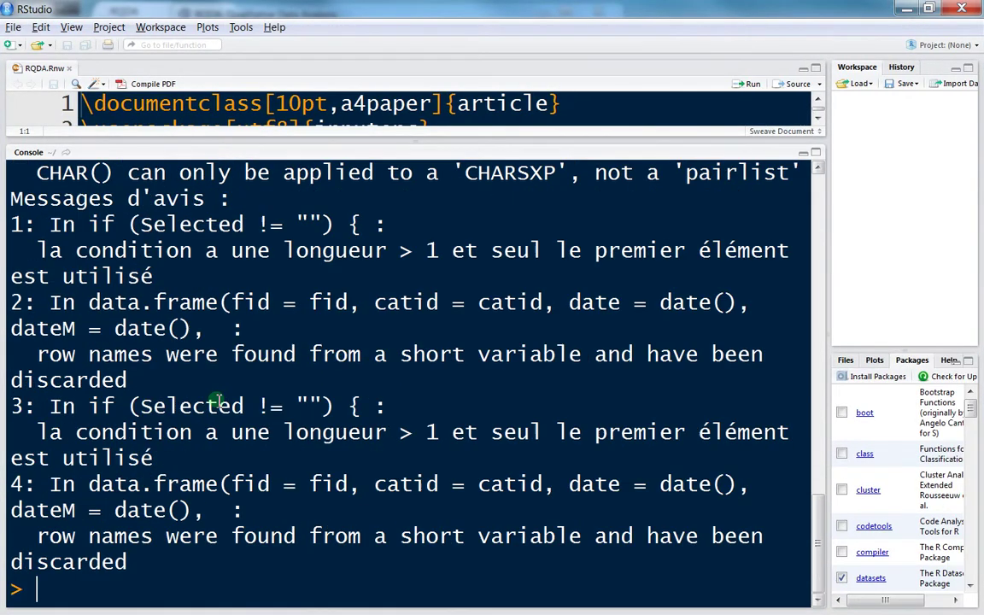
{"action": "left_click", "coordinate": [53, 591]}
{"action": "left_click_drag", "start_coordinate": [407, 22], "coordinate": [0, 120]}
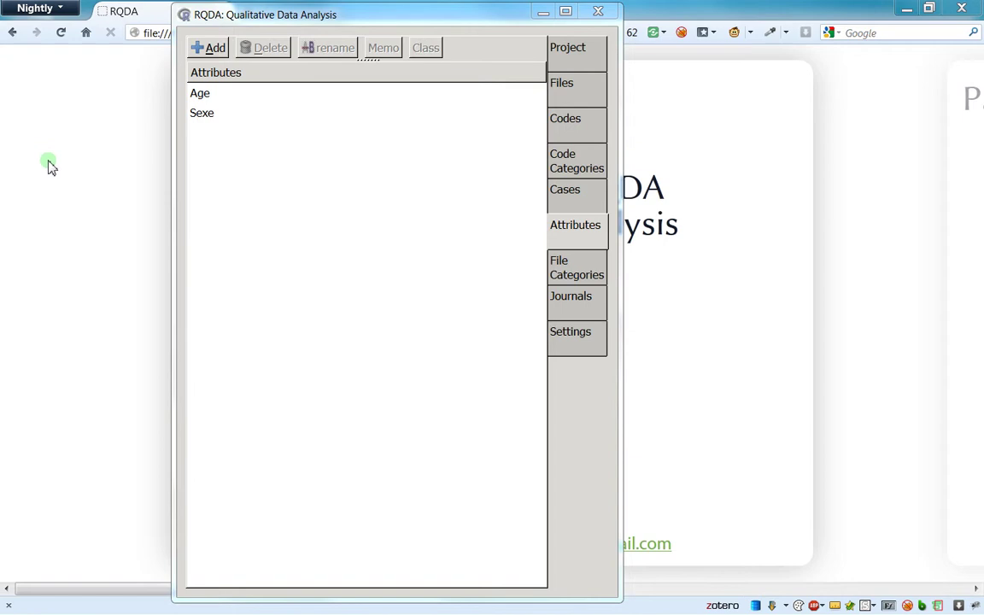
- Compare the case and attribute lists, and add a new case named Men
{"action": "left_click", "coordinate": [563, 190]}
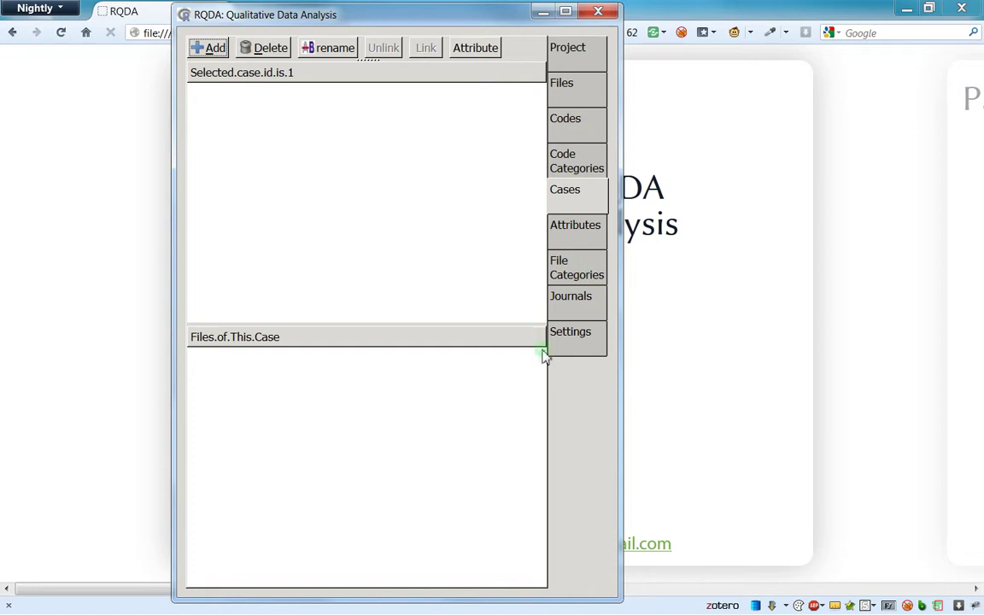
{"action": "left_click", "coordinate": [568, 227]}
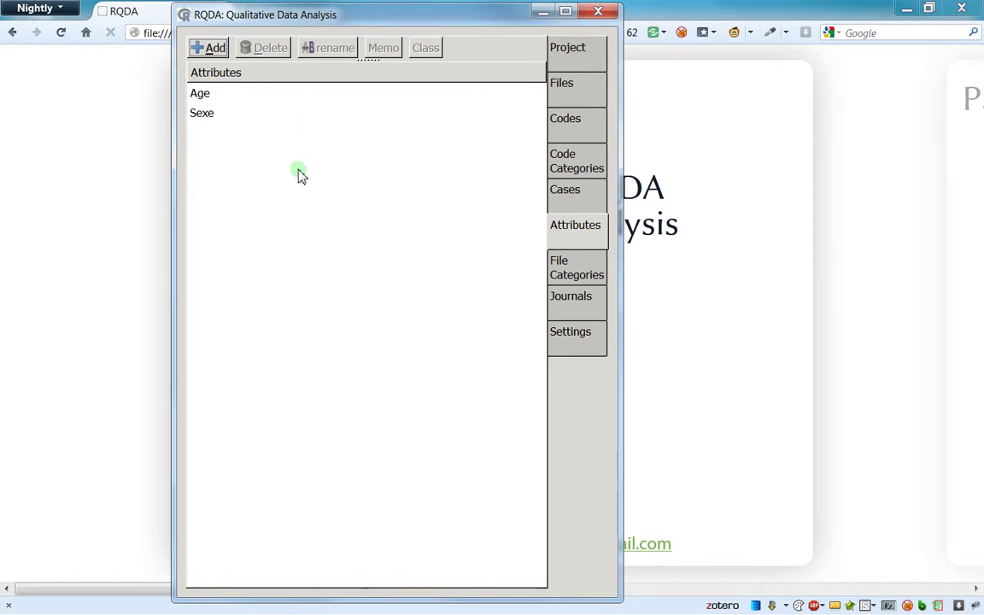
{"action": "left_click", "coordinate": [588, 204]}
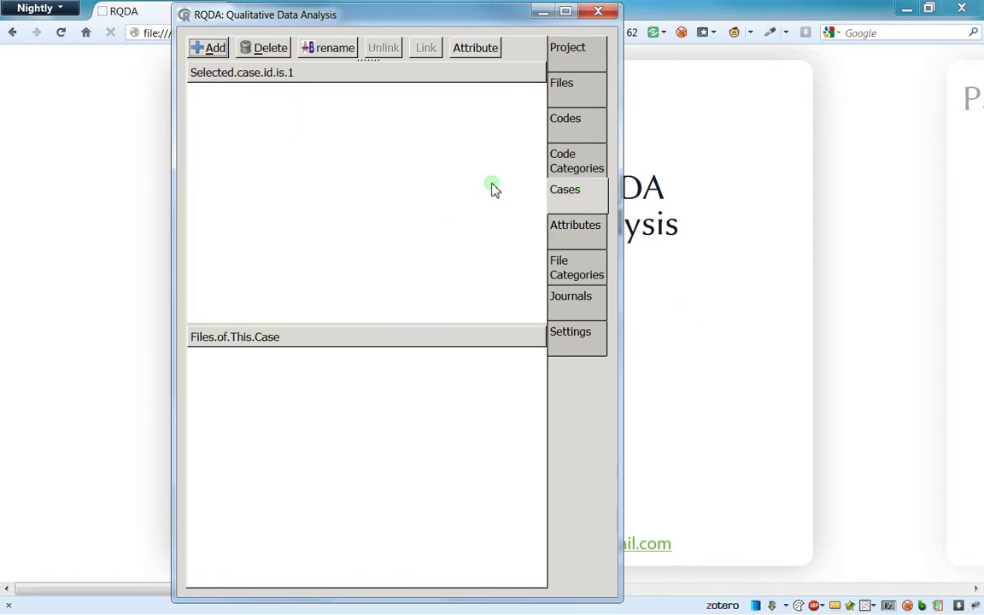
{"action": "left_click", "coordinate": [216, 49]}
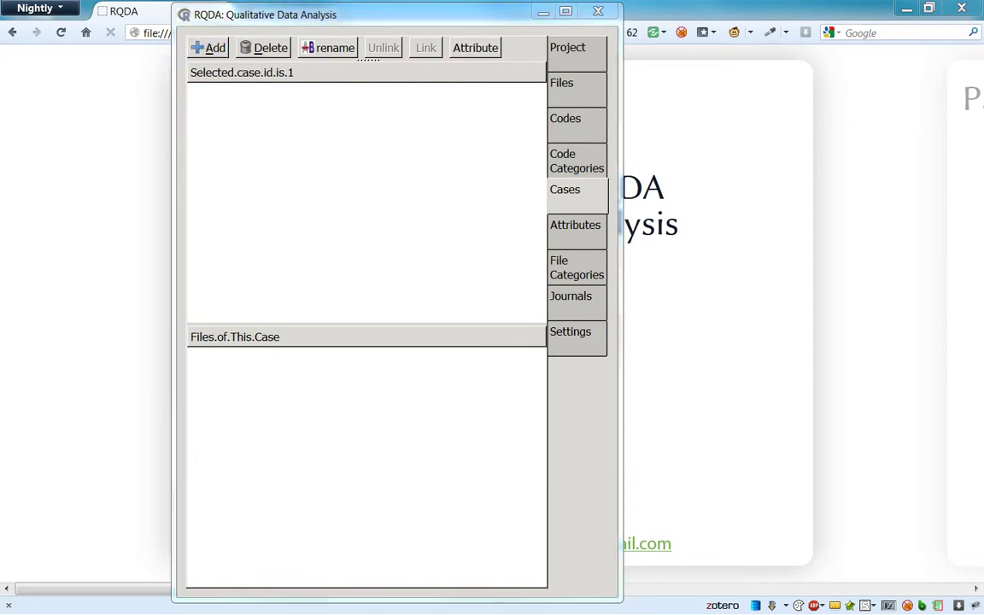
{"action": "left_click_drag", "start_coordinate": [485, 204], "coordinate": [468, 246]}
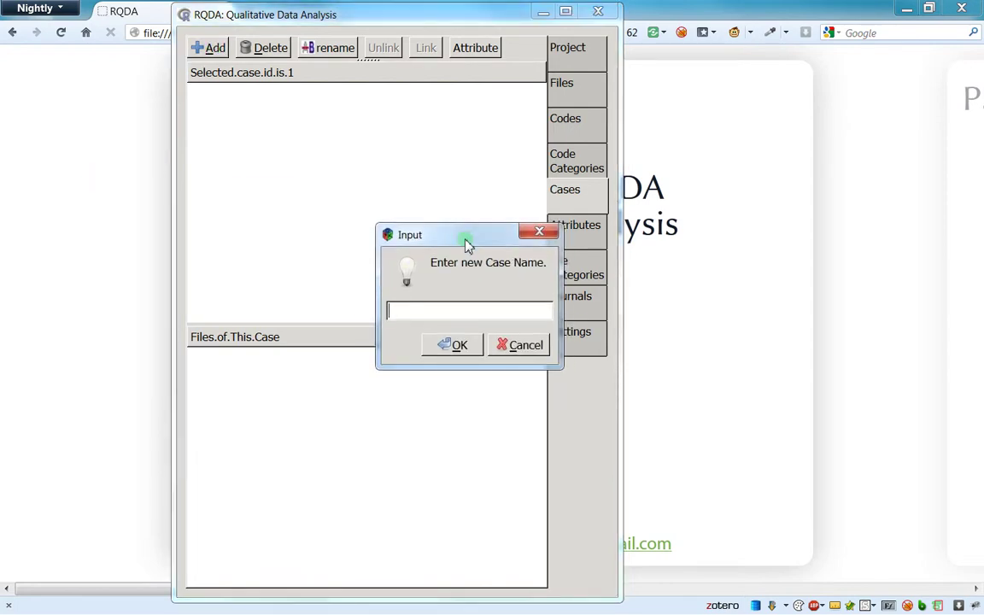
{"action": "left_click", "coordinate": [452, 345]}
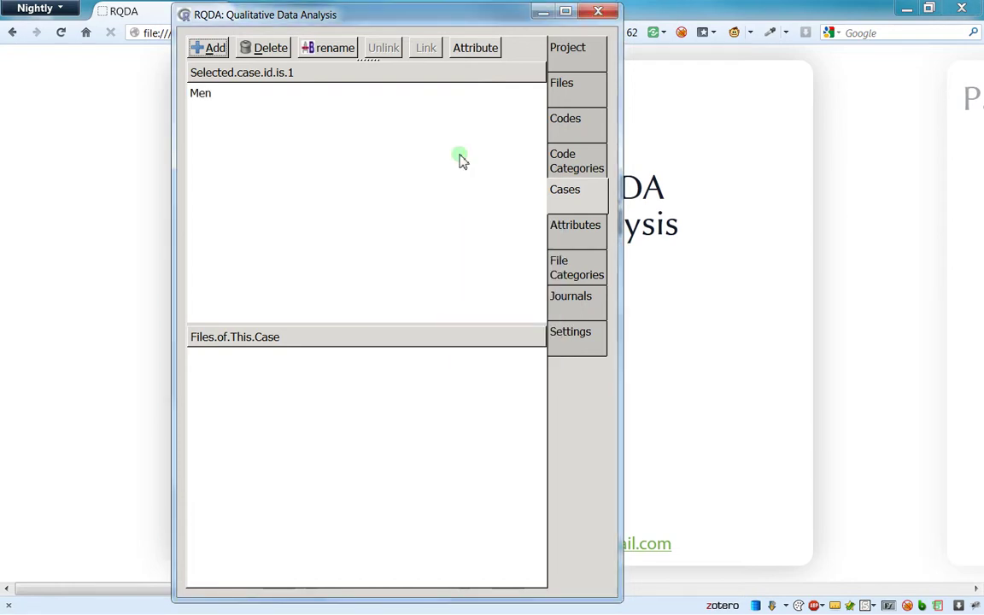
- Add a second case named Women
{"action": "left_click", "coordinate": [208, 49]}
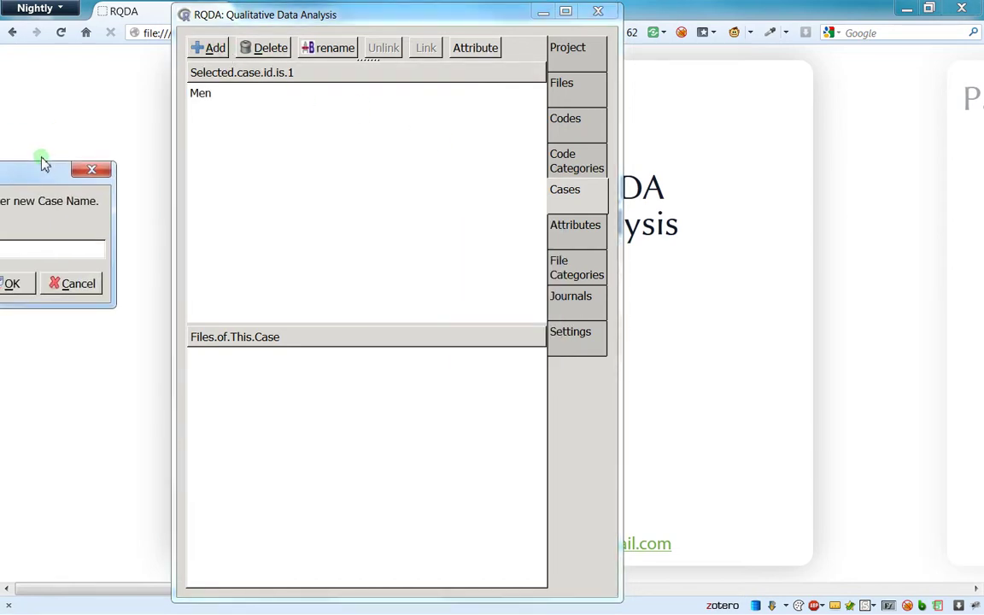
{"action": "left_click_drag", "start_coordinate": [24, 154], "coordinate": [295, 153]}
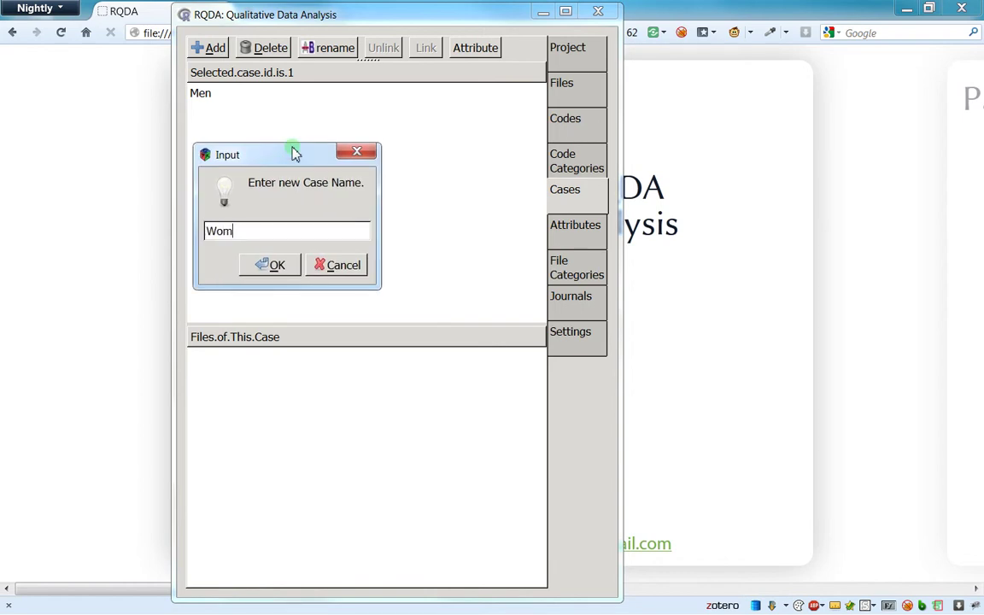
{"action": "type", "text": "Women"}
{"action": "left_click", "coordinate": [273, 265]}
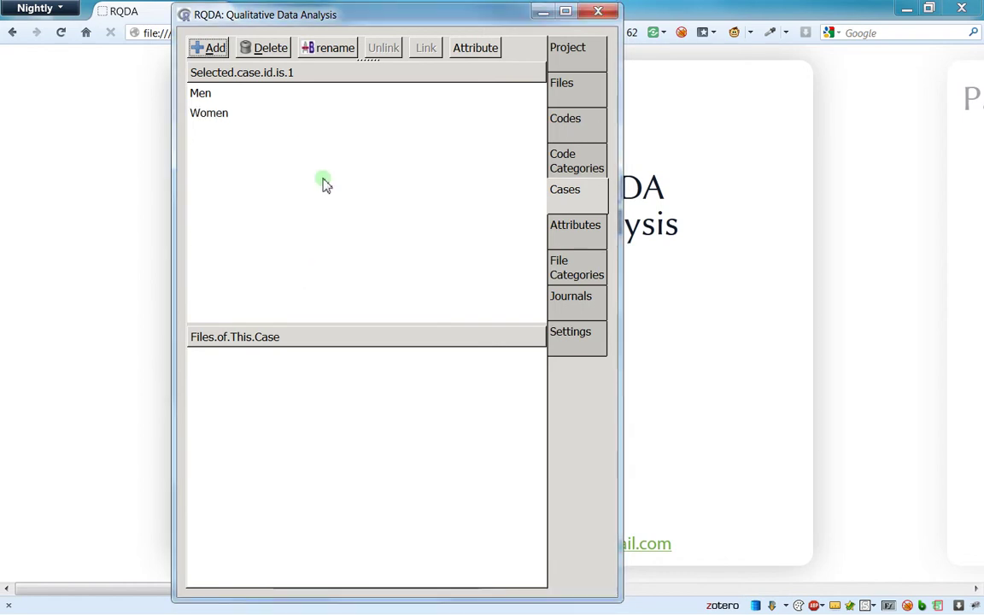
{"action": "left_click", "coordinate": [236, 98]}
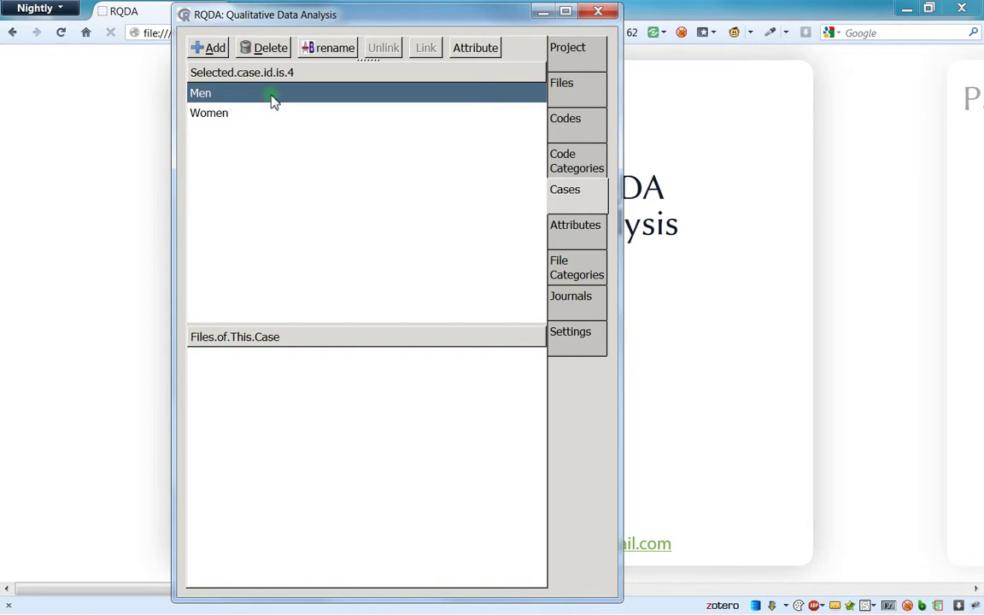
{"action": "left_click", "coordinate": [212, 115]}
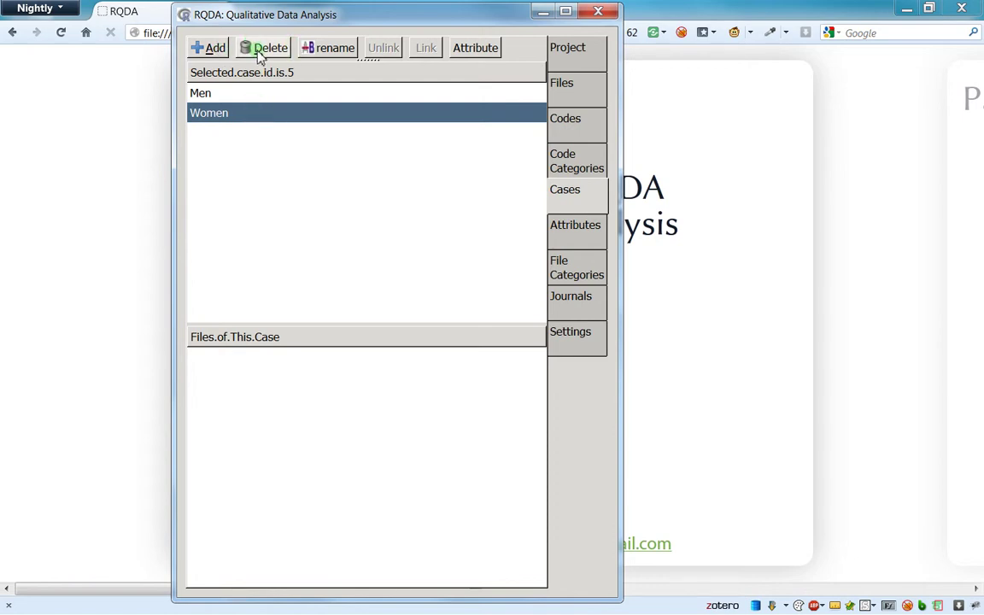
{"action": "left_click", "coordinate": [321, 49]}
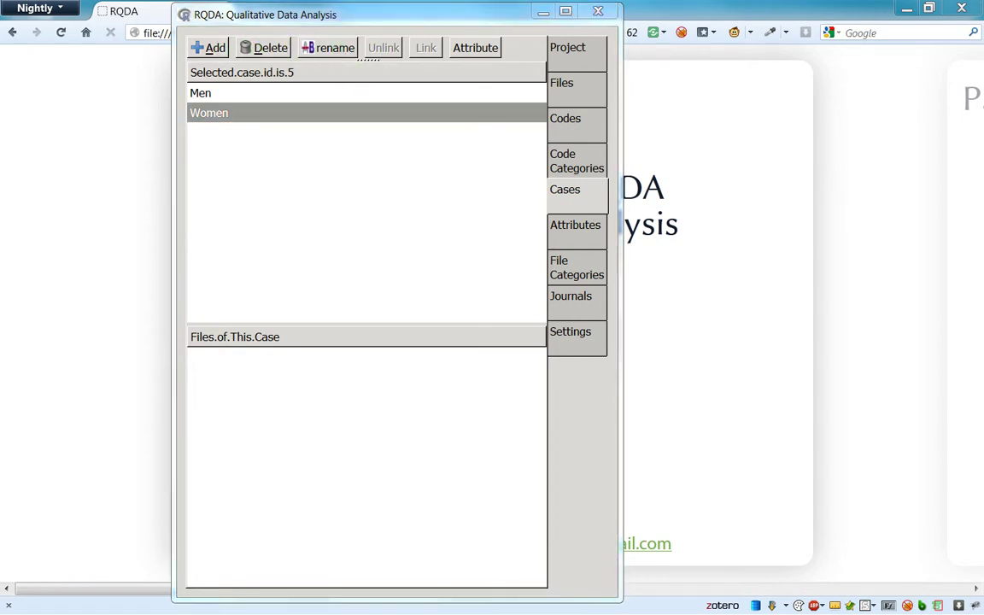
{"action": "left_click_drag", "start_coordinate": [308, 154], "coordinate": [355, 195]}
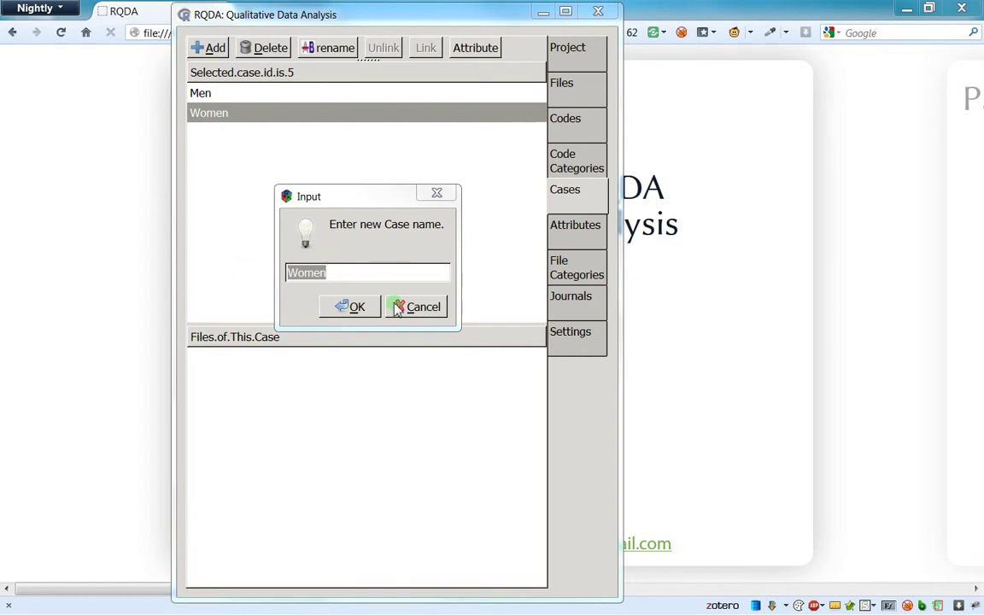
{"action": "left_click", "coordinate": [437, 194]}
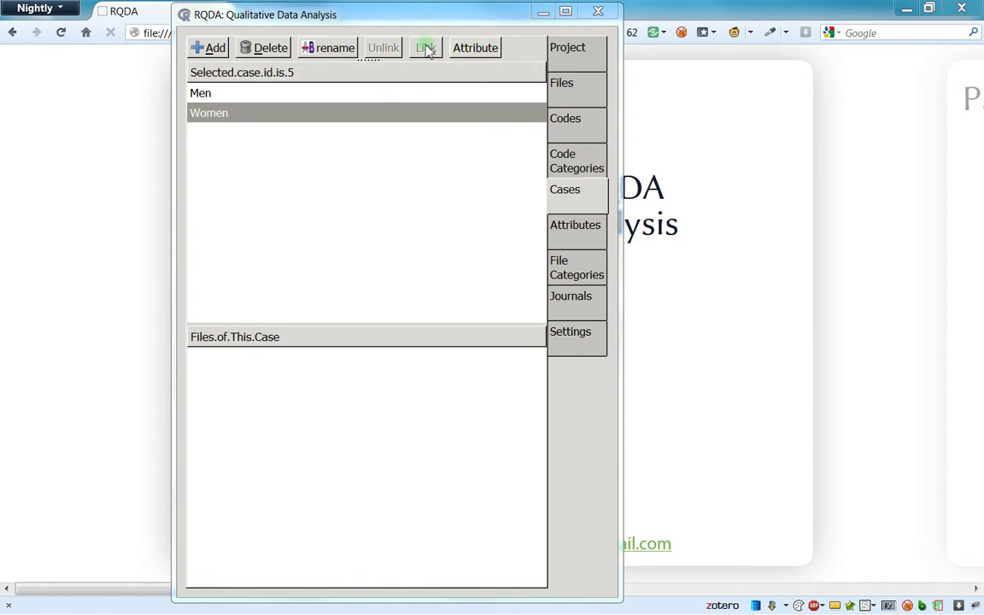
- Check the first interviews in the project's file list, and start adding files to the Men case
{"action": "left_click", "coordinate": [313, 93]}
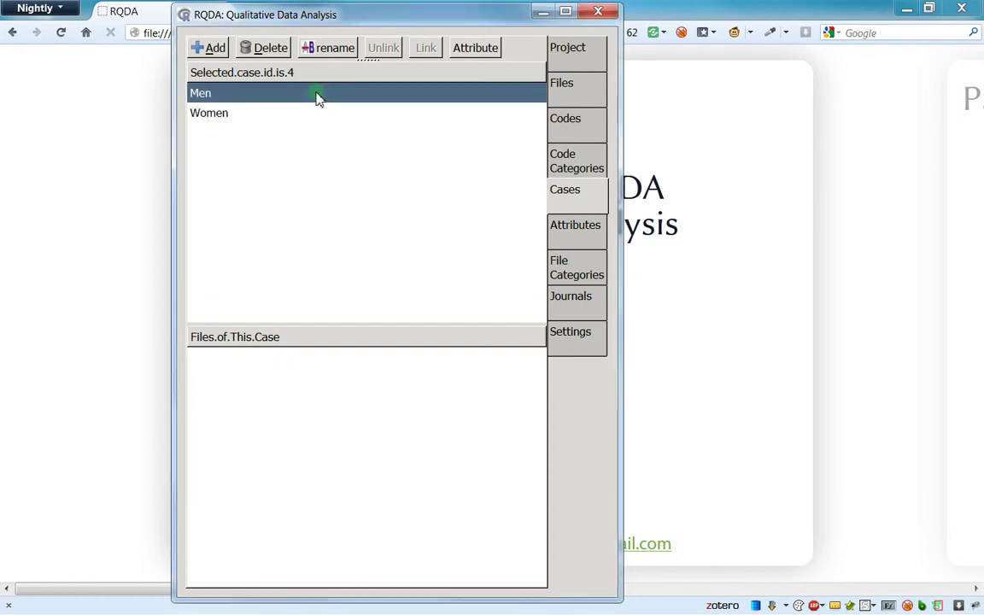
{"action": "left_click", "coordinate": [564, 94]}
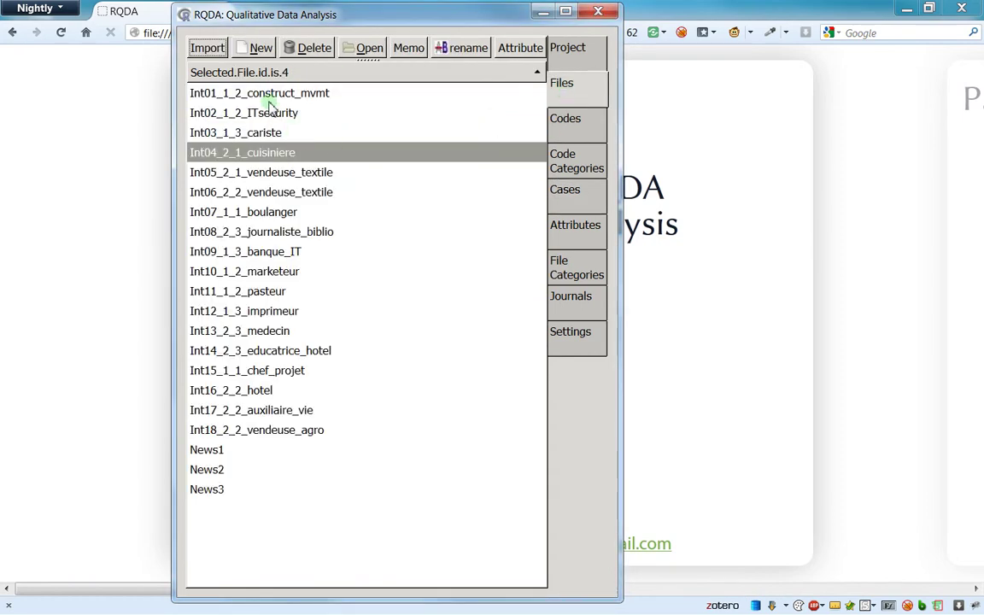
{"action": "left_click", "coordinate": [224, 93]}
{"action": "left_click", "coordinate": [239, 117]}
{"action": "left_click", "coordinate": [220, 96]}
{"action": "left_click", "coordinate": [222, 94]}
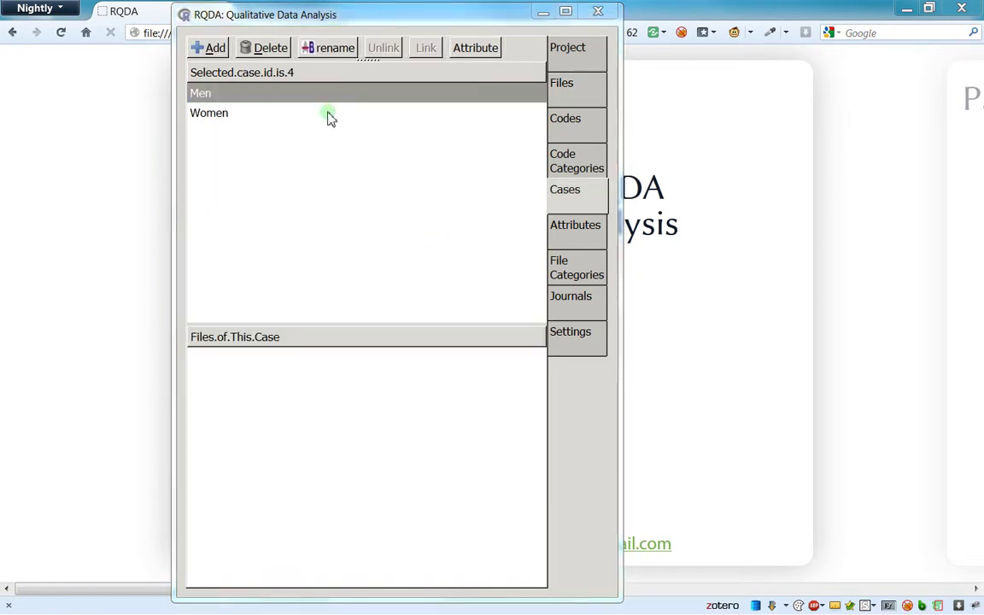
{"action": "left_click", "coordinate": [244, 99]}
{"action": "right_click", "coordinate": [246, 103]}
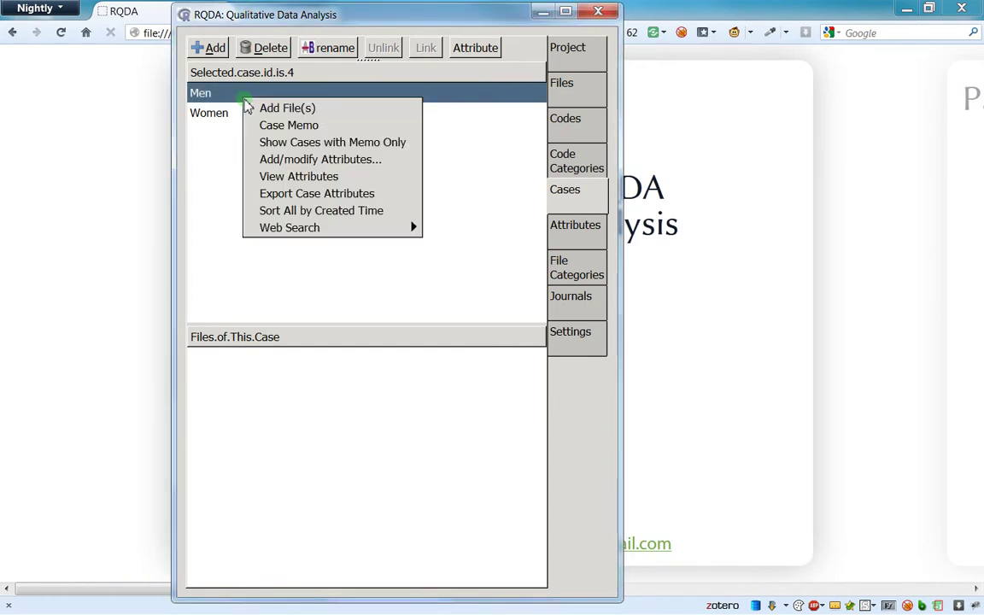
{"action": "left_click", "coordinate": [274, 107]}
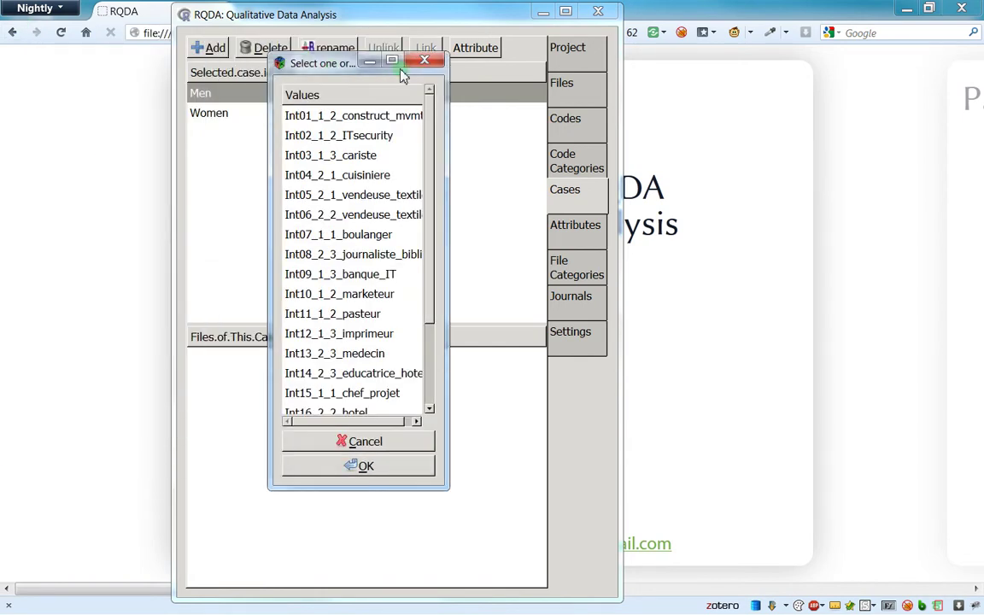
- Select the interview files Int01, Int02, Int03, Int07, Int09, Int10, Int11, Int12 and Int15 for the Men case
{"action": "left_click", "coordinate": [577, 142]}
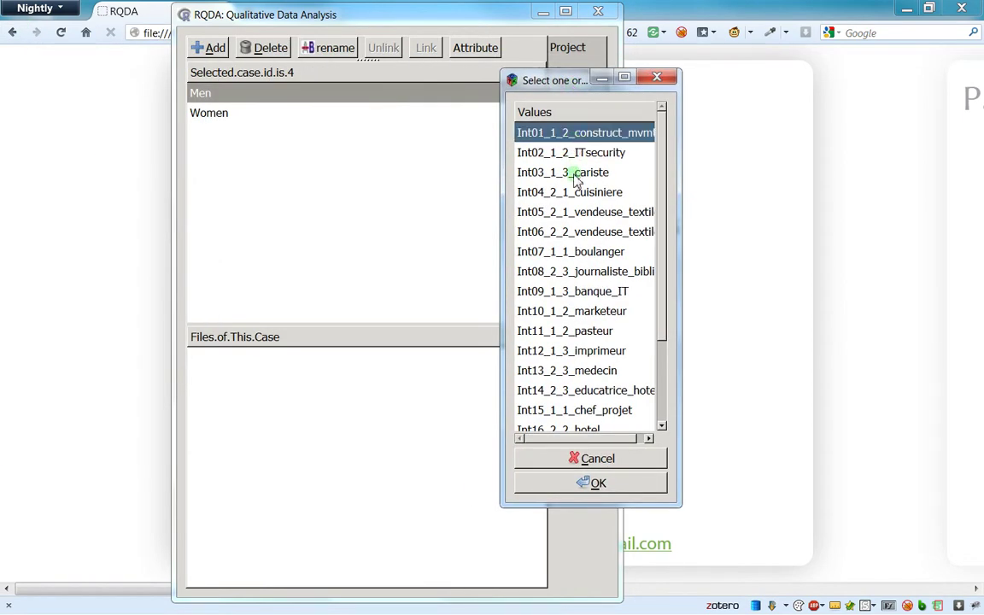
{"action": "left_click", "coordinate": [566, 157], "text": "ctrl"}
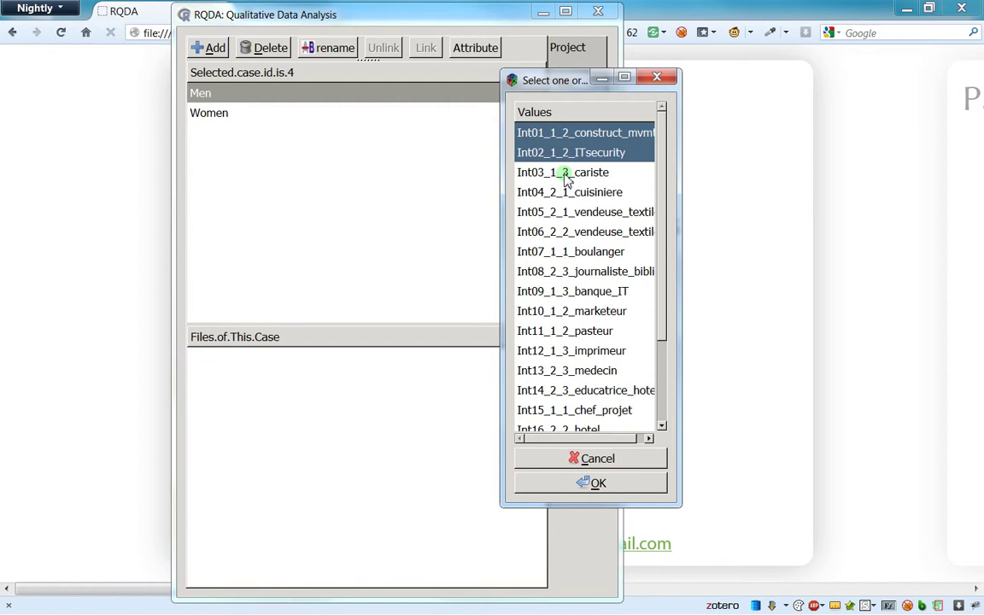
{"action": "left_click", "coordinate": [566, 175], "text": "ctrl"}
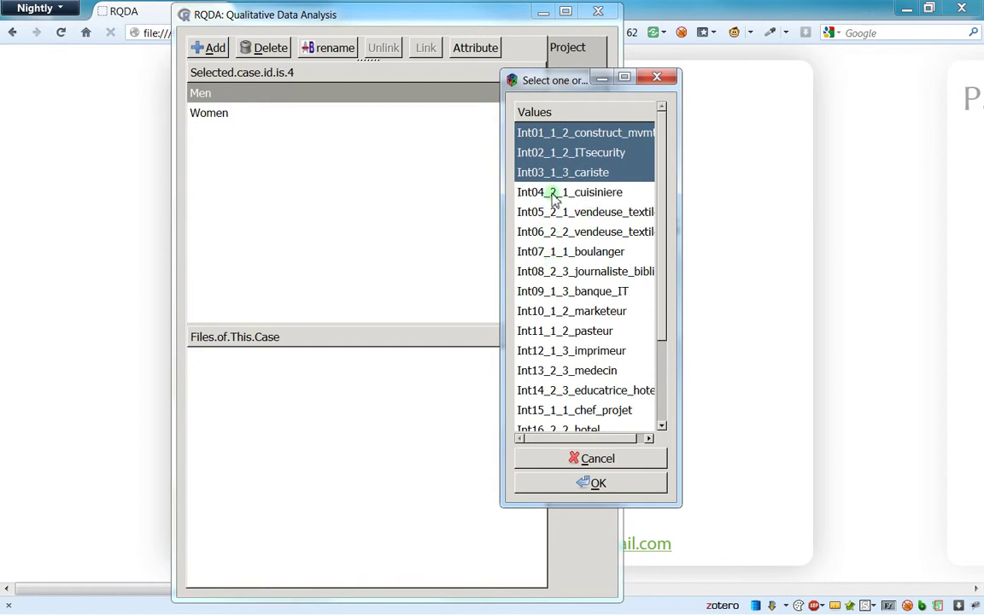
{"action": "left_click", "coordinate": [529, 251], "text": "ctrl"}
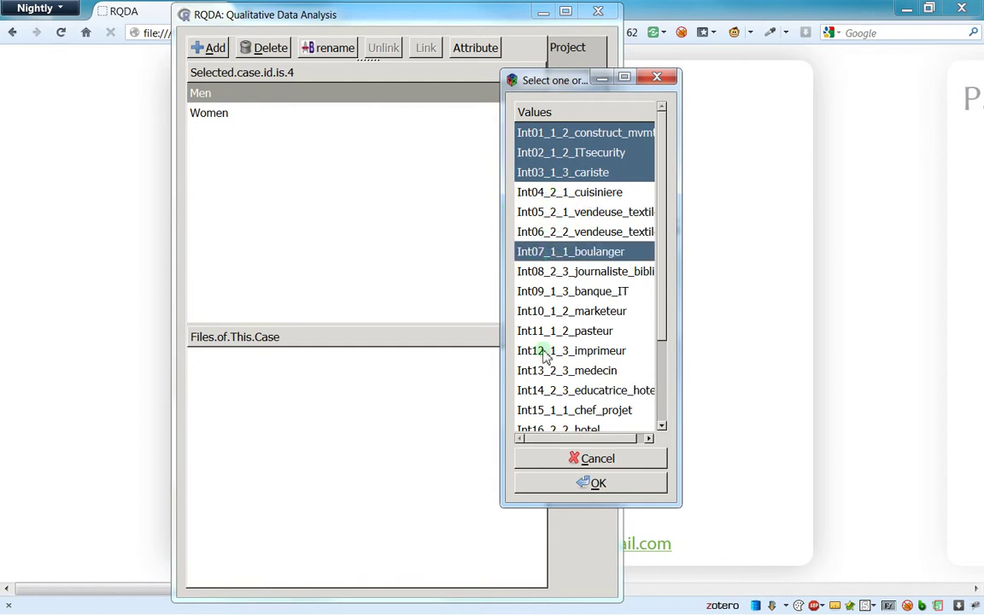
{"action": "left_click", "coordinate": [561, 294], "text": "ctrl"}
{"action": "left_click", "coordinate": [562, 313], "text": "ctrl"}
{"action": "left_click", "coordinate": [558, 332], "text": "ctrl"}
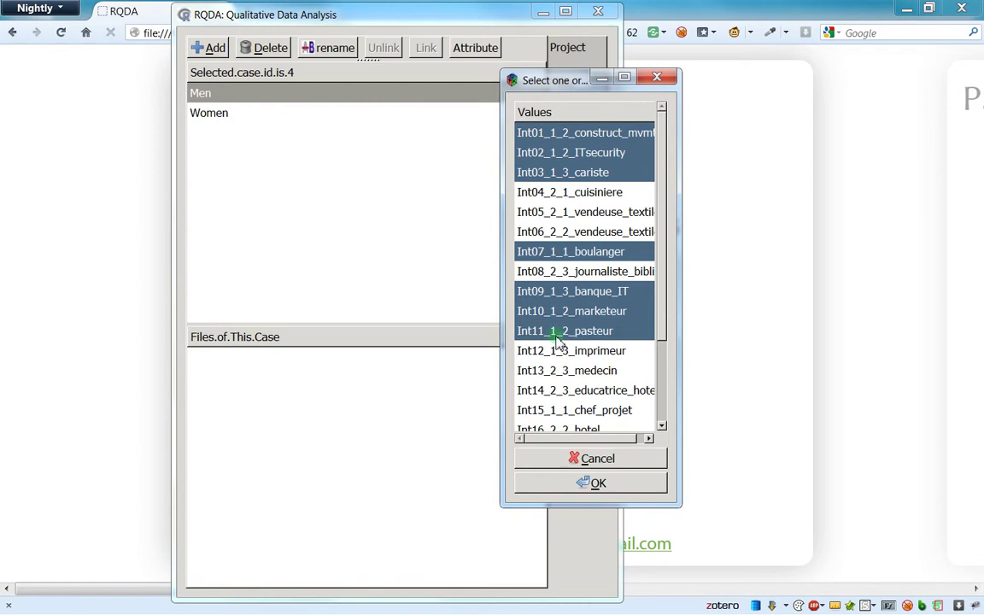
{"action": "left_click", "coordinate": [557, 352], "text": "ctrl"}
{"action": "scroll", "coordinate": [556, 337], "scroll_direction": "down", "scroll_amount": 3}
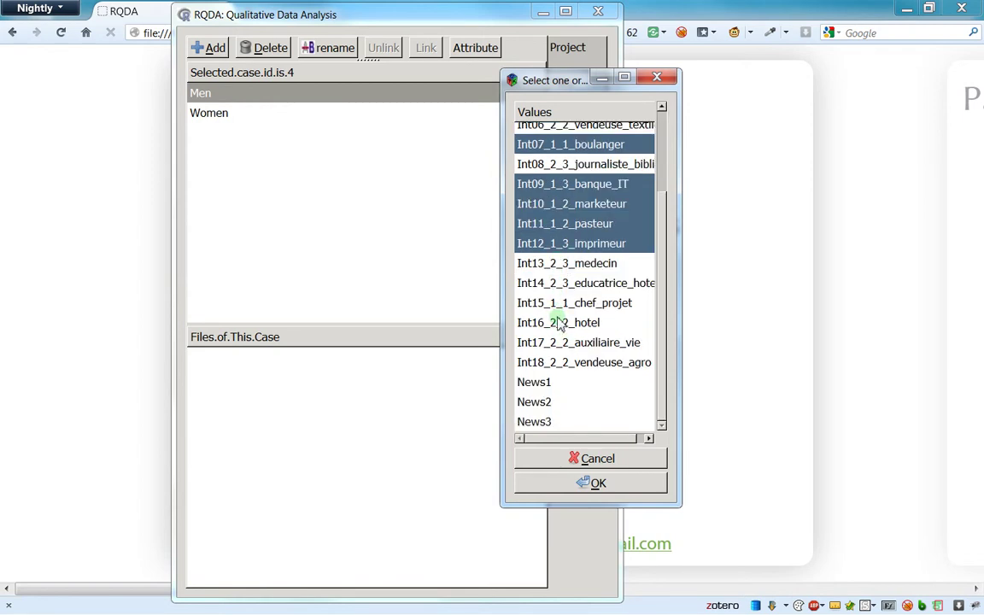
{"action": "left_click", "coordinate": [555, 305], "text": "ctrl"}
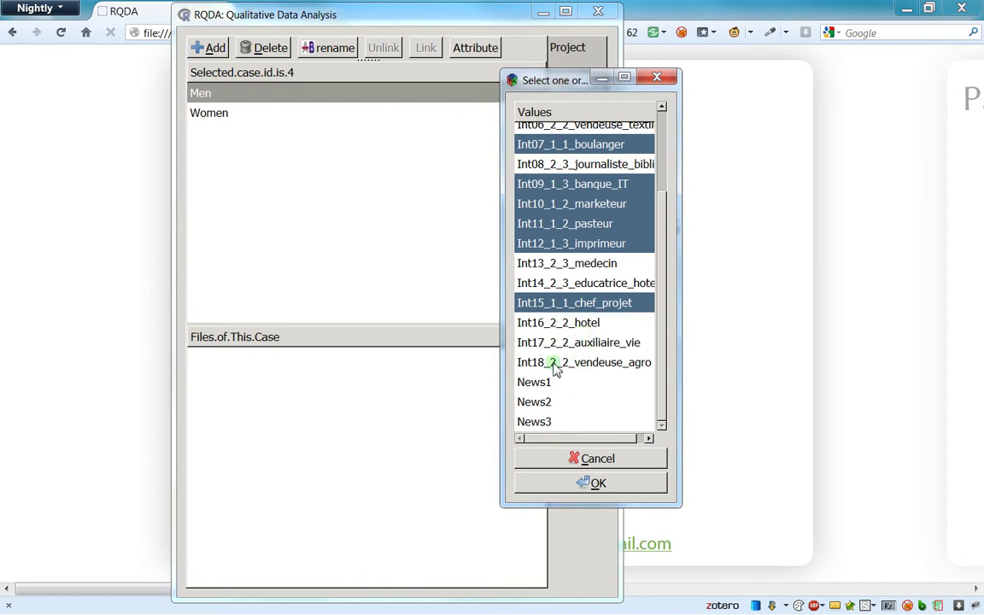
- Review the whole file selection and add the selected interviews to the Men case
{"action": "scroll", "coordinate": [590, 205], "scroll_direction": "up", "scroll_amount": 3}
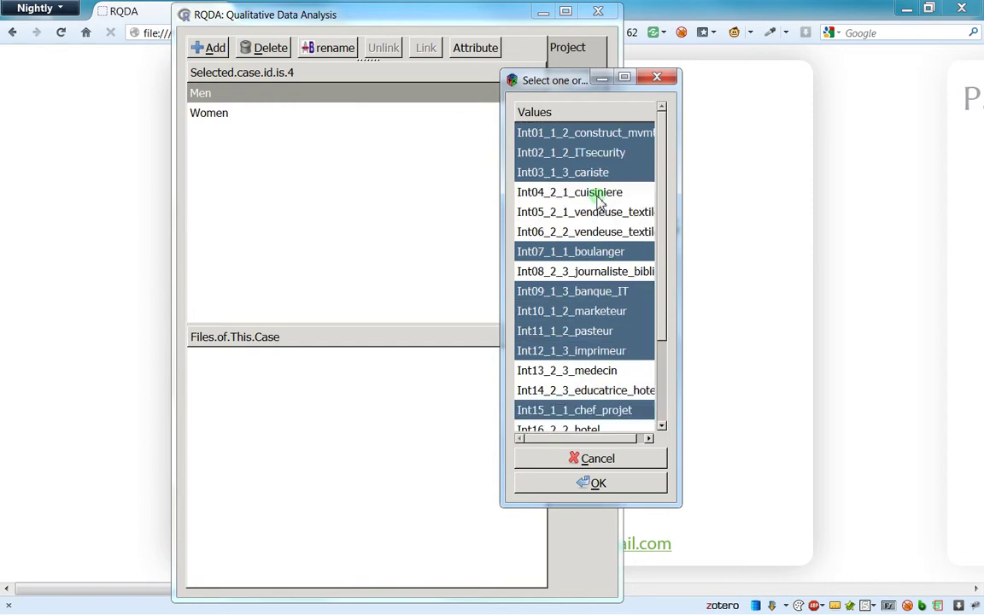
{"action": "scroll", "coordinate": [547, 256], "scroll_direction": "down", "scroll_amount": 3}
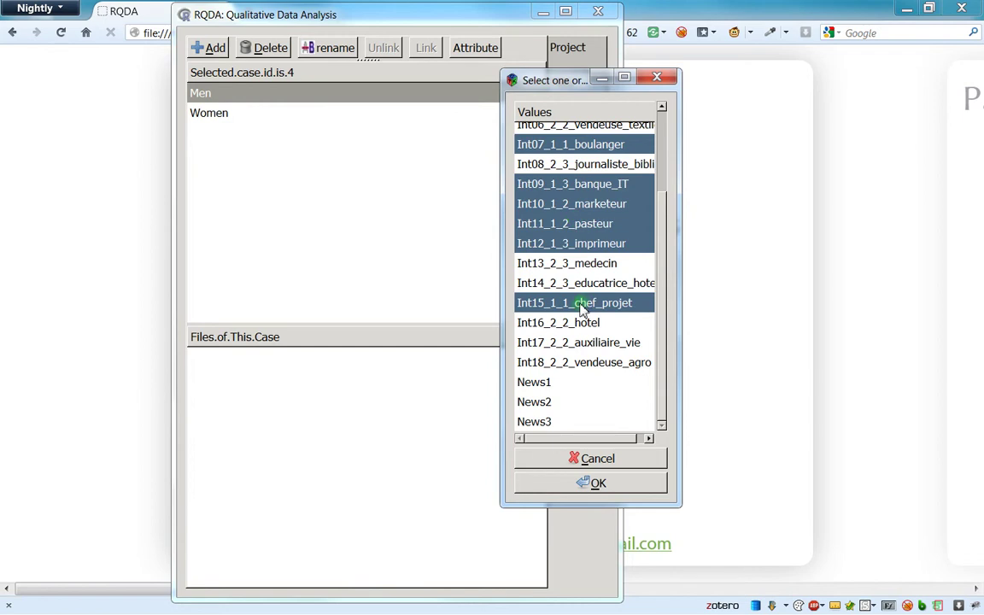
{"action": "scroll", "coordinate": [581, 171], "scroll_direction": "up", "scroll_amount": 3}
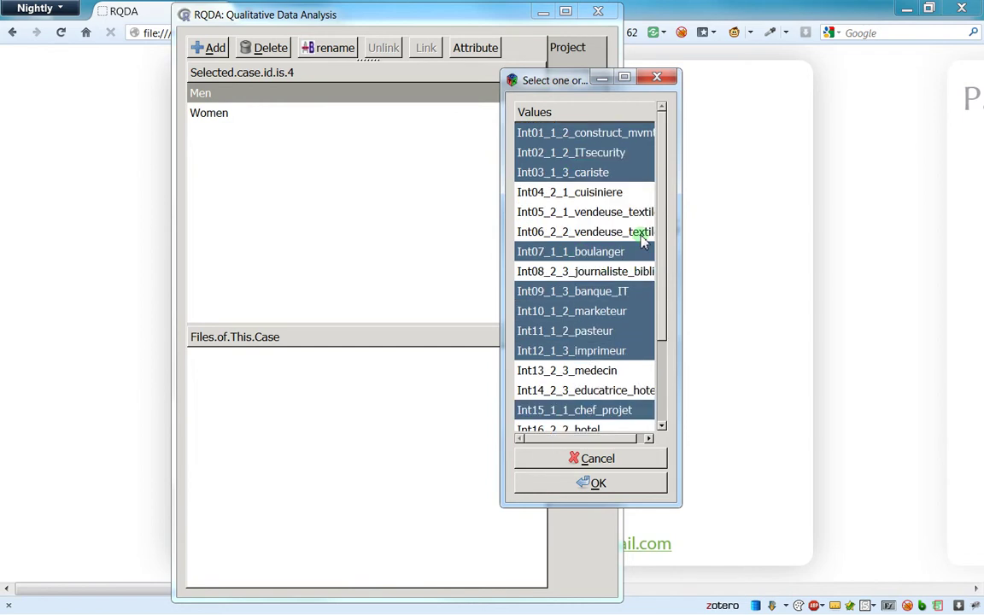
{"action": "scroll", "coordinate": [567, 367], "scroll_direction": "down", "scroll_amount": 3}
{"action": "scroll", "coordinate": [523, 205], "scroll_direction": "up", "scroll_amount": 3}
{"action": "scroll", "coordinate": [546, 222], "scroll_direction": "down", "scroll_amount": 3}
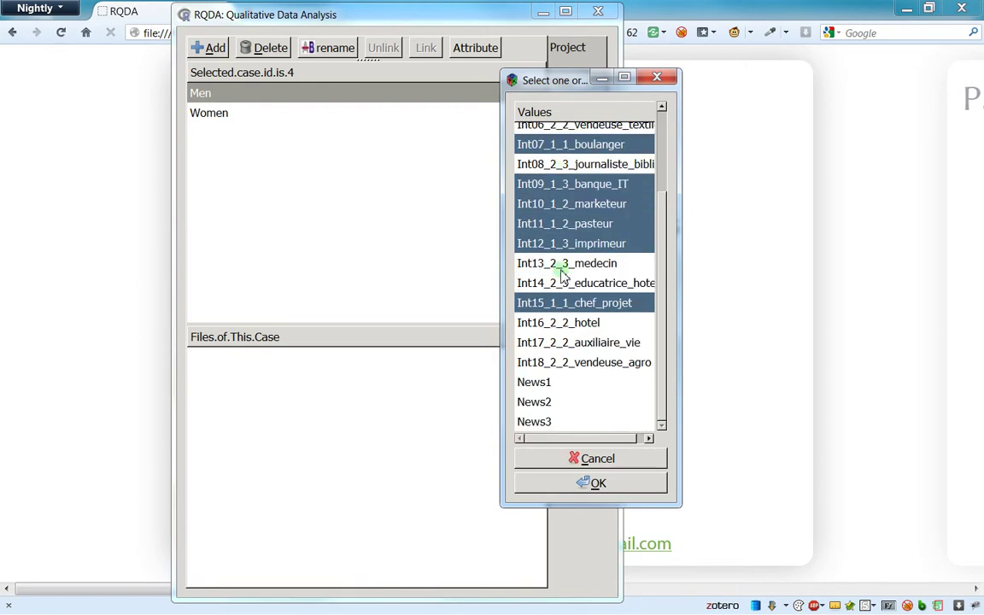
{"action": "left_click", "coordinate": [556, 485]}
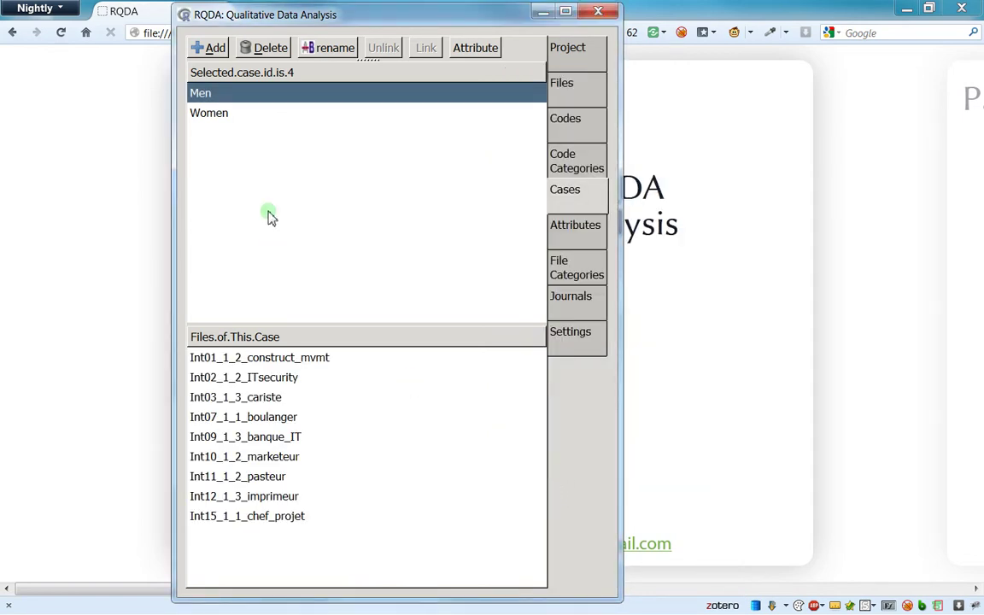
- Start adding files to the Women case and select the interview files Int04, Int05, Int06 and Int08
{"action": "left_click", "coordinate": [228, 119]}
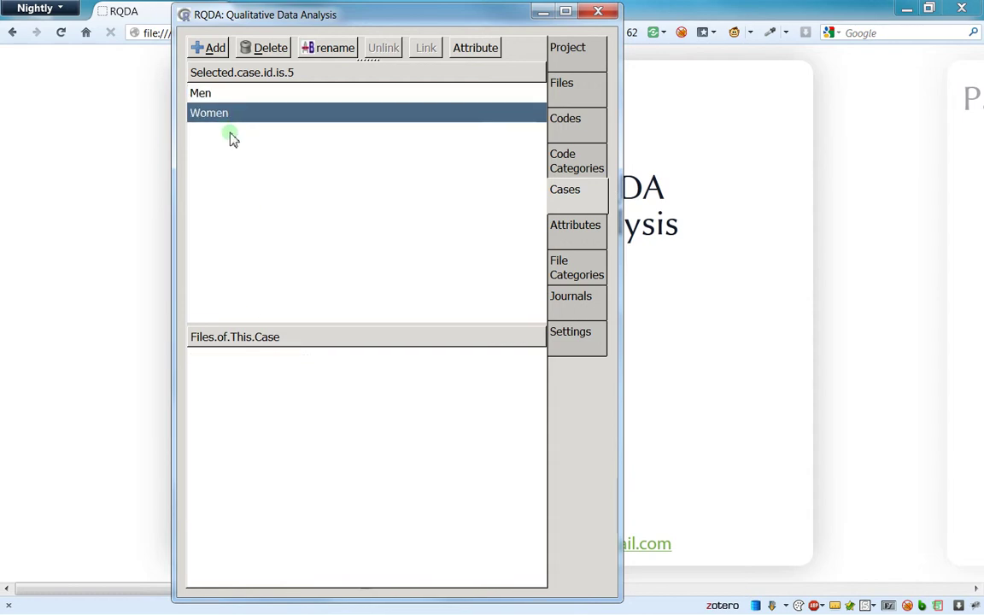
{"action": "right_click", "coordinate": [238, 118]}
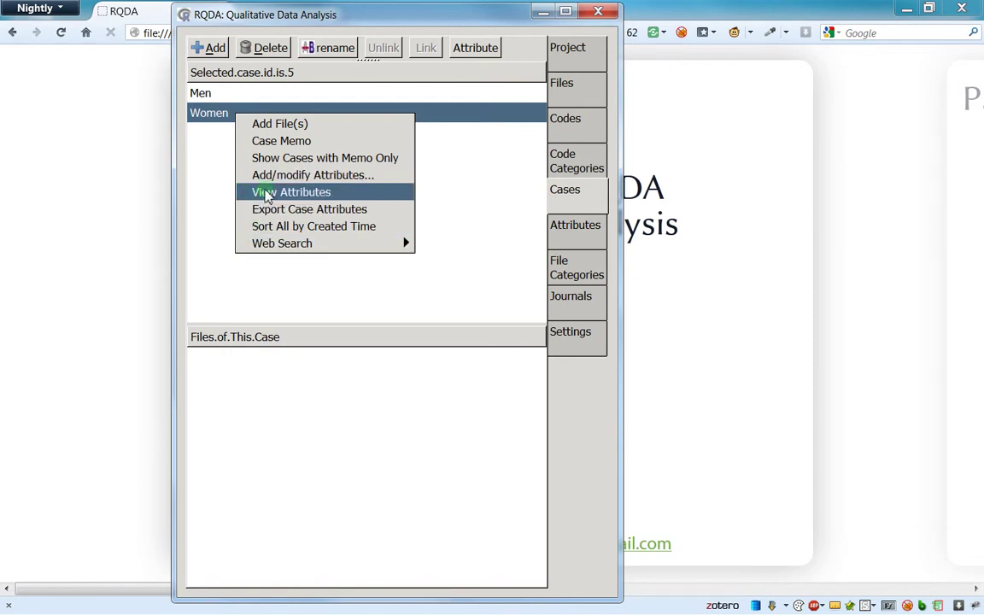
{"action": "left_click", "coordinate": [281, 142]}
{"action": "left_click_drag", "start_coordinate": [917, 125], "coordinate": [474, 64]}
{"action": "left_click", "coordinate": [502, 125]}
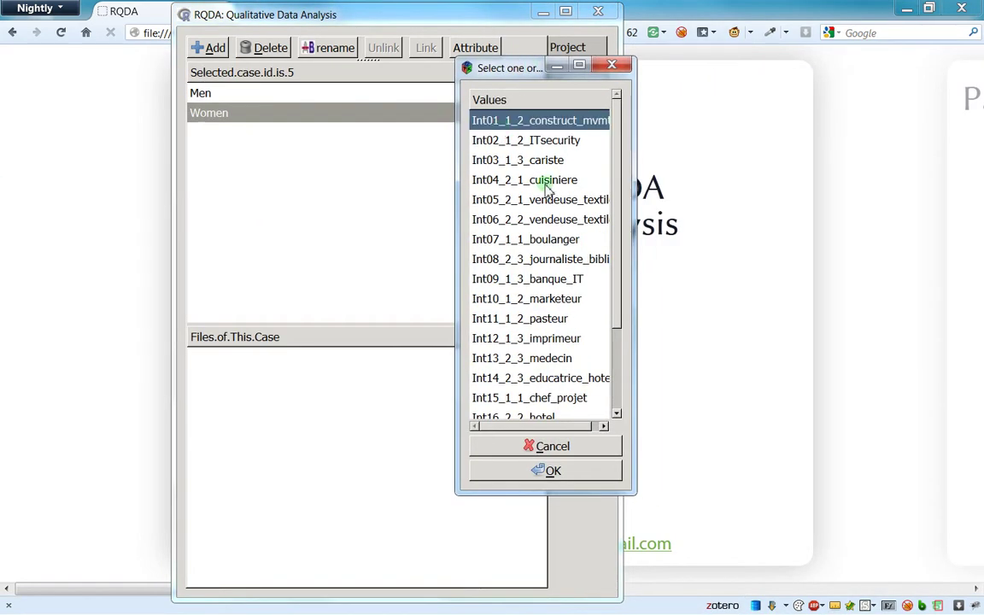
{"action": "left_click", "coordinate": [495, 182]}
{"action": "left_click", "coordinate": [521, 201], "text": "ctrl"}
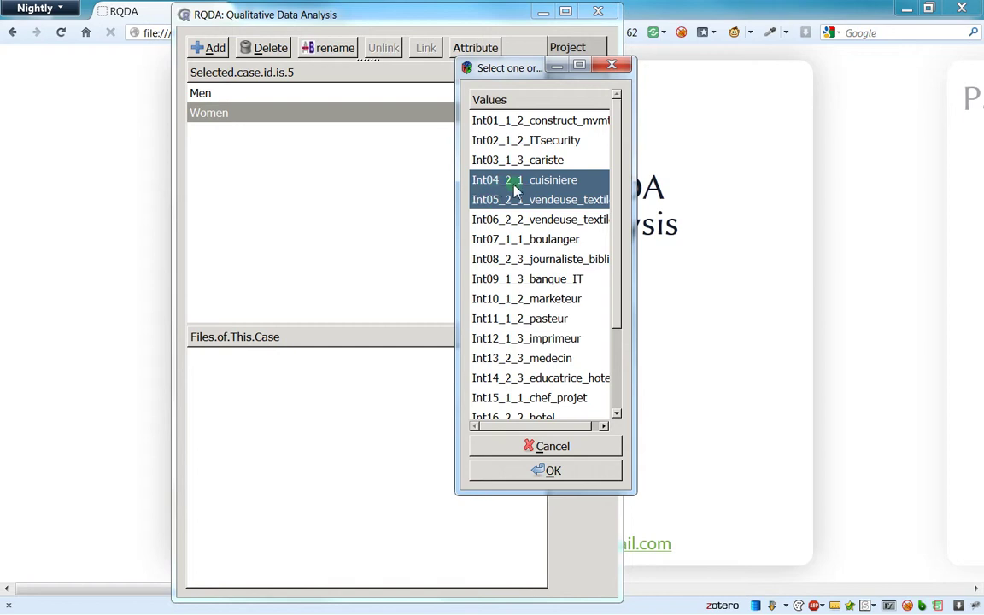
{"action": "left_click", "coordinate": [478, 220], "text": "ctrl"}
{"action": "left_click", "coordinate": [486, 259], "text": "ctrl"}
{"action": "scroll", "coordinate": [536, 366], "scroll_direction": "down", "scroll_amount": 2}
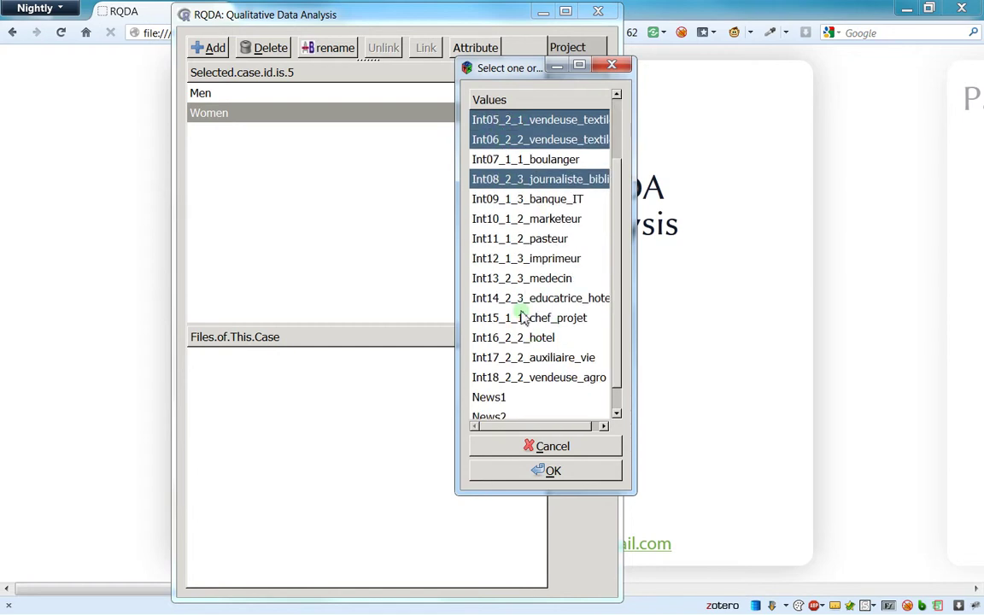
- Extend the selection with Int13, Int14, Int16, Int17 and Int18, and add all selected interviews to the Women case
{"action": "left_click", "coordinate": [513, 277], "text": "ctrl"}
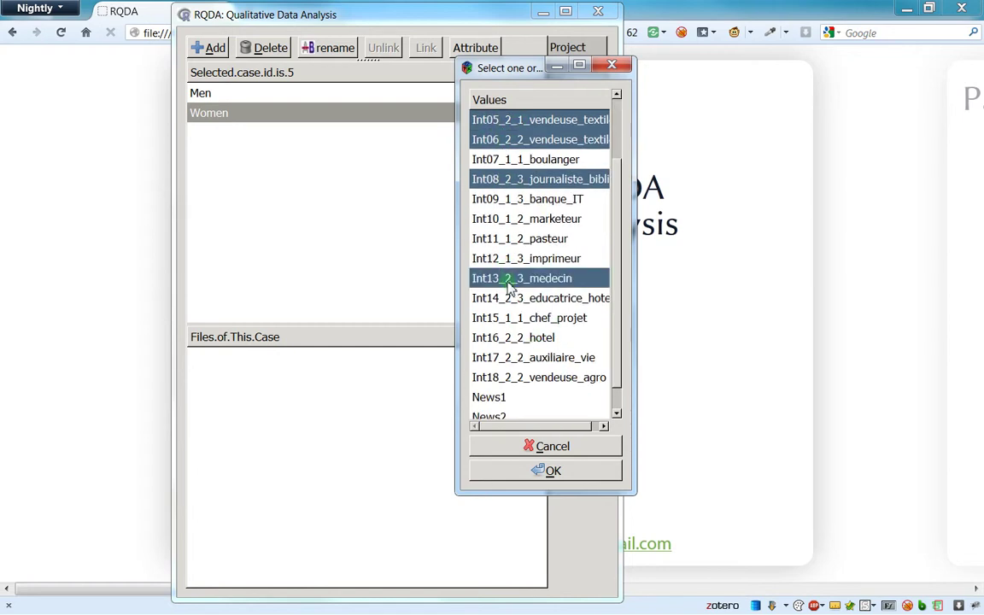
{"action": "left_click", "coordinate": [528, 338], "text": "ctrl"}
{"action": "left_click", "coordinate": [523, 357], "text": "ctrl"}
{"action": "left_click", "coordinate": [519, 377], "text": "ctrl"}
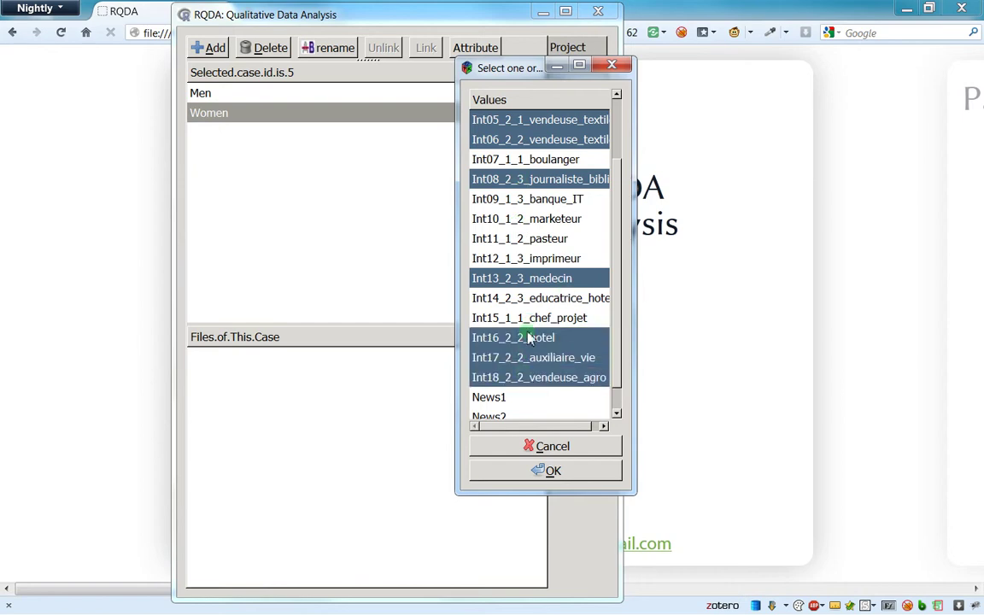
{"action": "left_click", "coordinate": [509, 299], "text": "ctrl"}
{"action": "scroll", "coordinate": [538, 338], "scroll_direction": "up", "scroll_amount": 1}
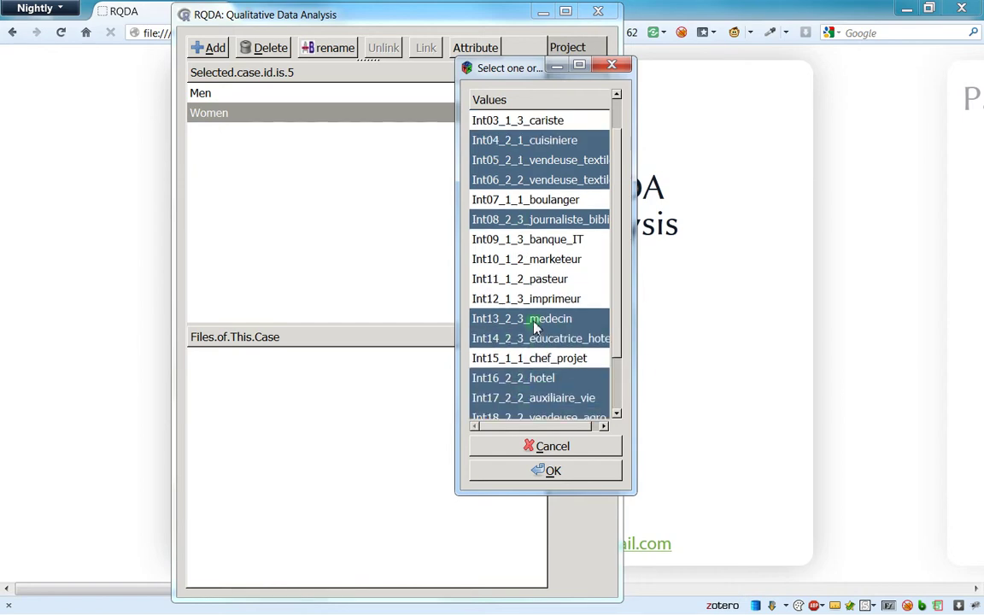
{"action": "scroll", "coordinate": [521, 286], "scroll_direction": "up", "scroll_amount": 1}
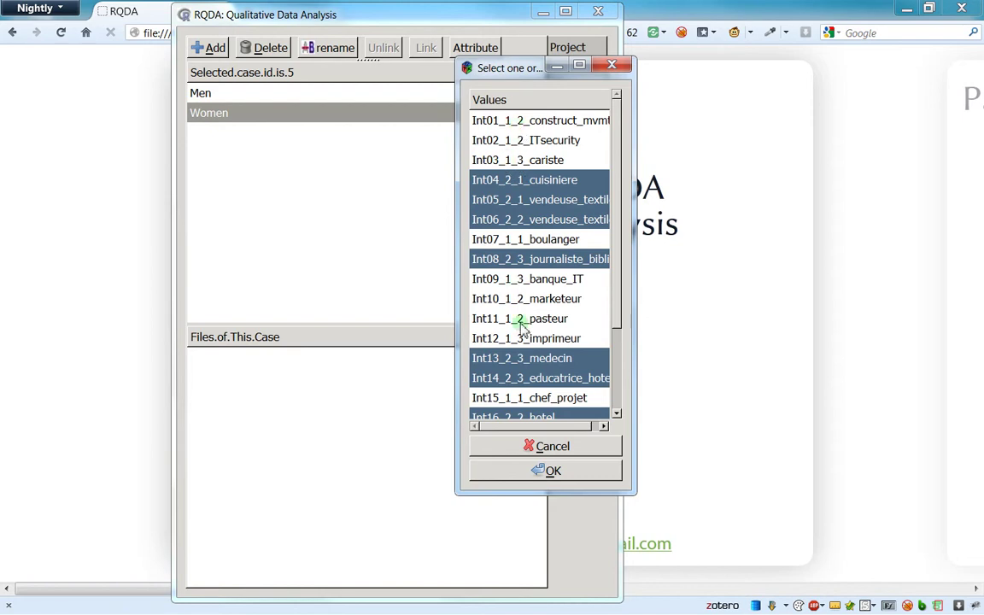
{"action": "scroll", "coordinate": [520, 323], "scroll_direction": "down", "scroll_amount": 3}
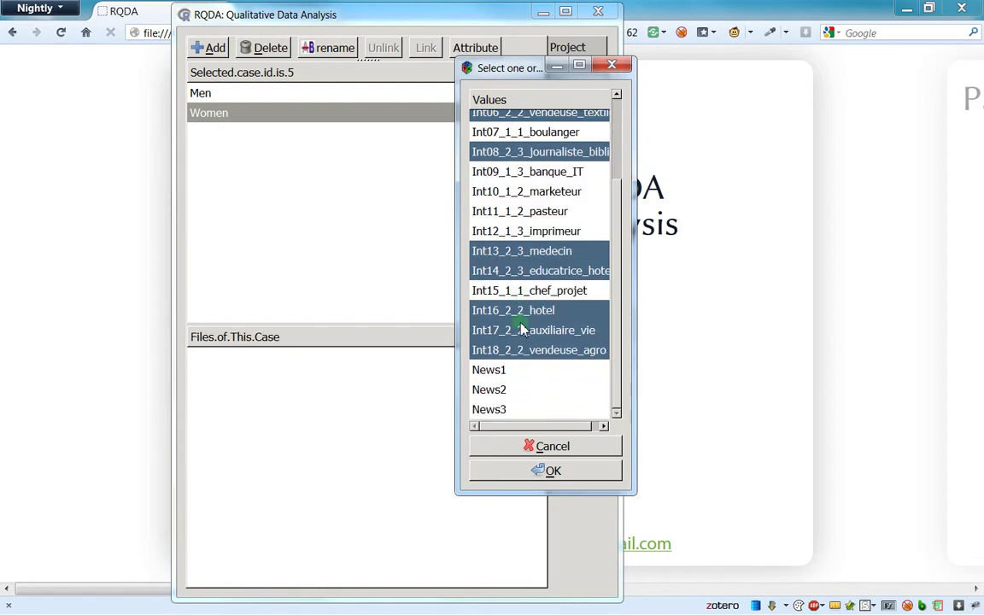
{"action": "left_click", "coordinate": [539, 472]}
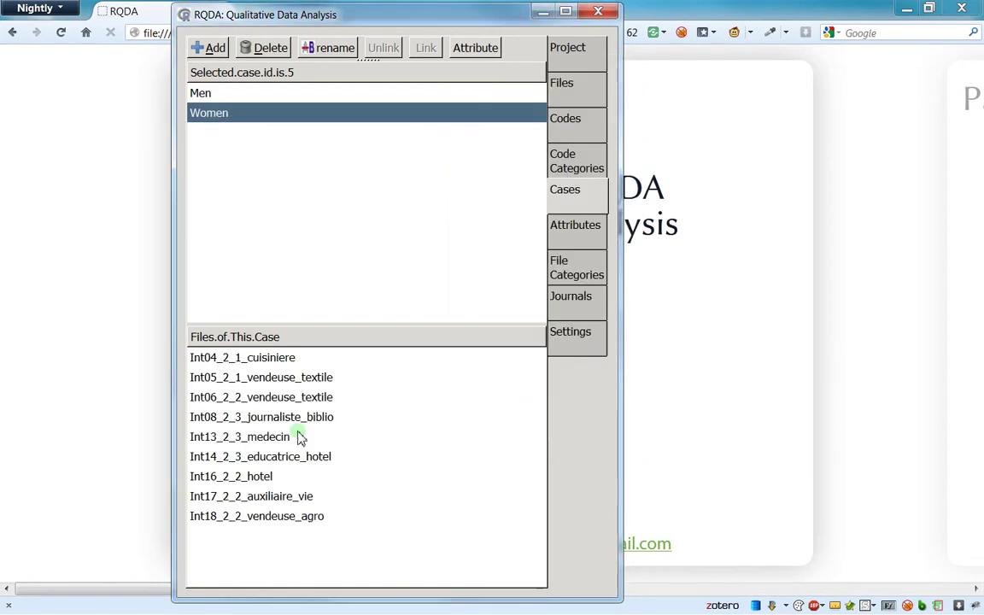
- Compare the files linked to the Men and Women cases, going through the Women interviews one by one from Int05 to Int18
{"action": "left_click", "coordinate": [250, 96]}
{"action": "left_click", "coordinate": [248, 113]}
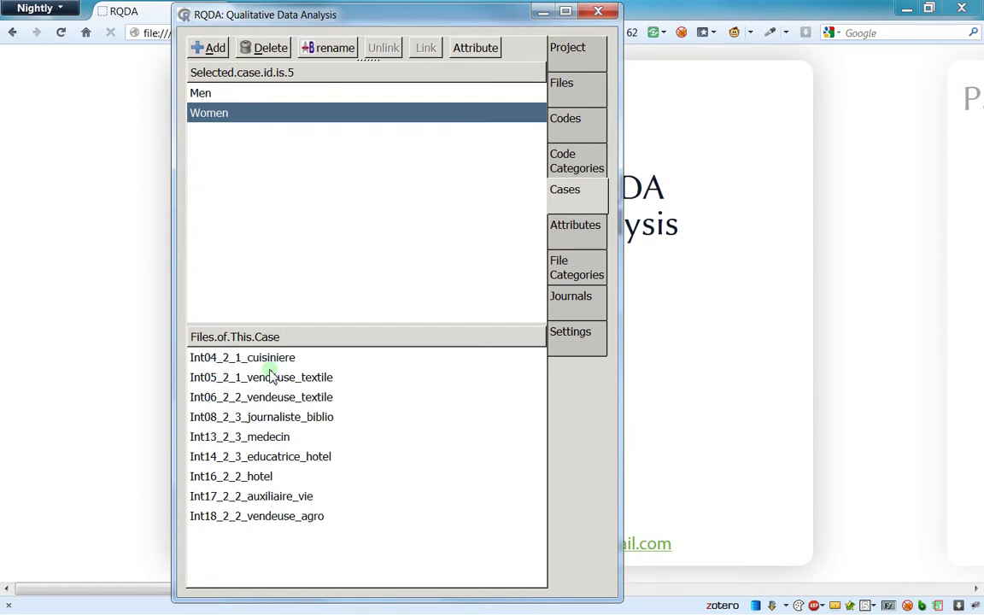
{"action": "left_click", "coordinate": [242, 377]}
{"action": "left_click", "coordinate": [241, 397]}
{"action": "left_click", "coordinate": [239, 417]}
{"action": "left_click", "coordinate": [242, 436]}
{"action": "left_click", "coordinate": [242, 456]}
{"action": "left_click", "coordinate": [241, 476]}
{"action": "left_click", "coordinate": [244, 496]}
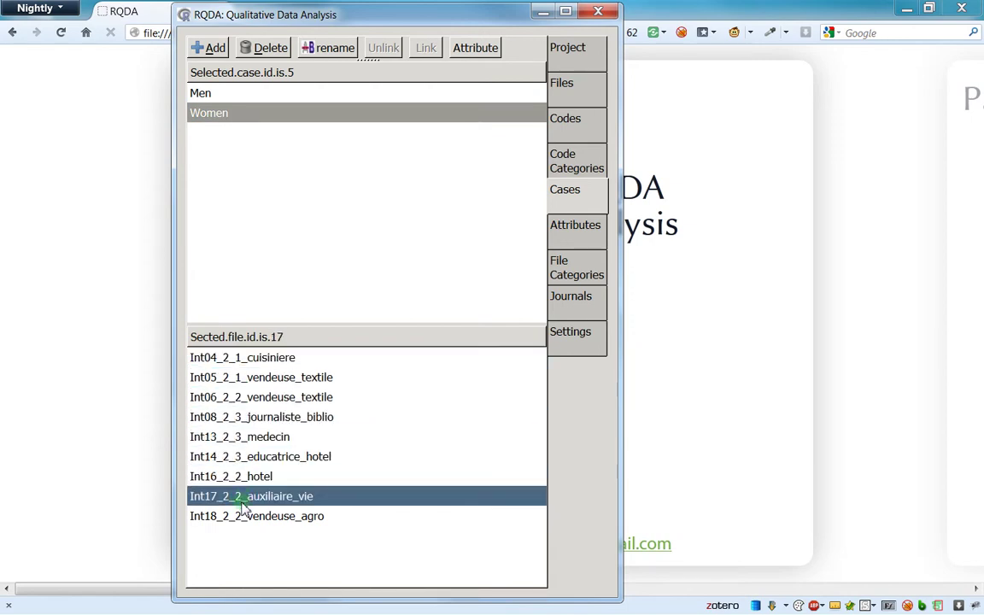
{"action": "left_click", "coordinate": [249, 516]}
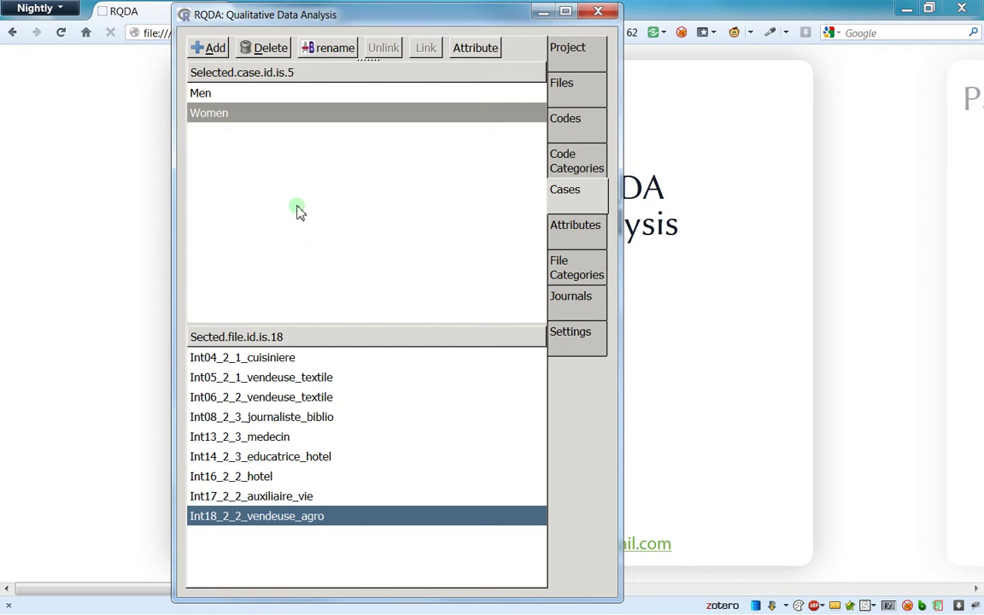
- Check the actions available for the Int18 file, and view the file lists of both cases again
{"action": "right_click", "coordinate": [263, 522]}
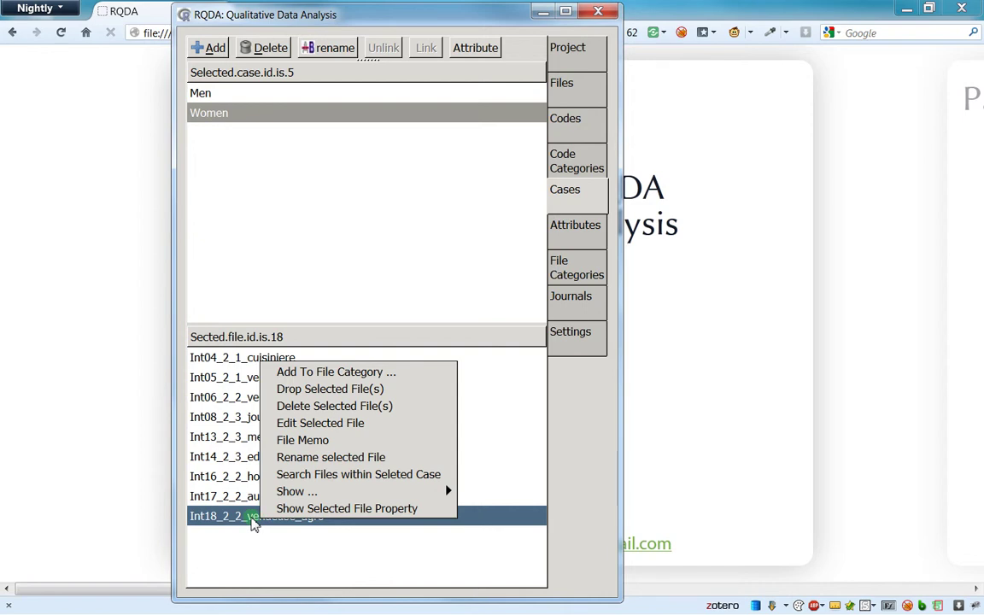
{"action": "left_click", "coordinate": [254, 523]}
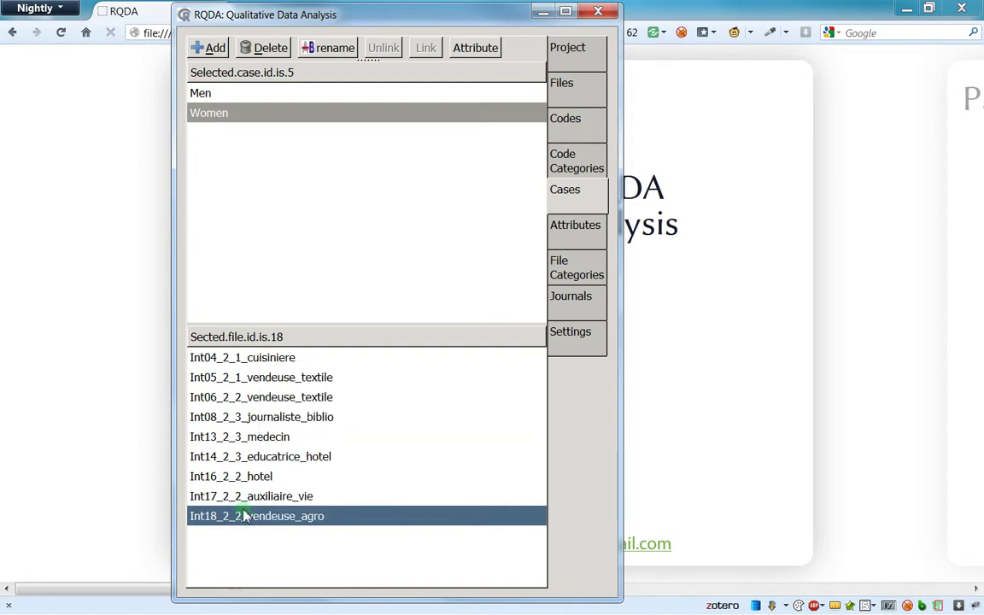
{"action": "left_click", "coordinate": [226, 359]}
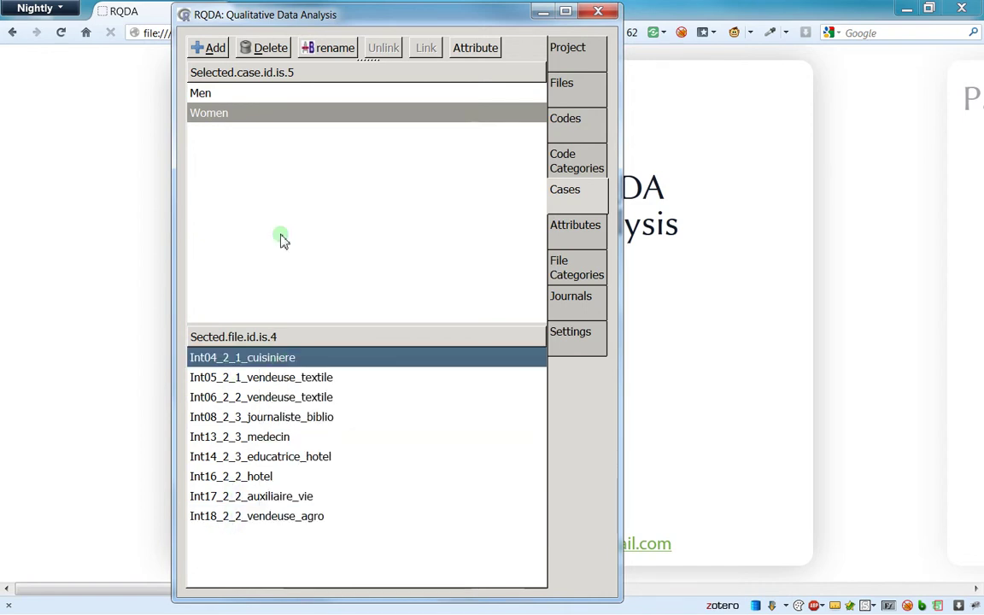
{"action": "left_click", "coordinate": [225, 95]}
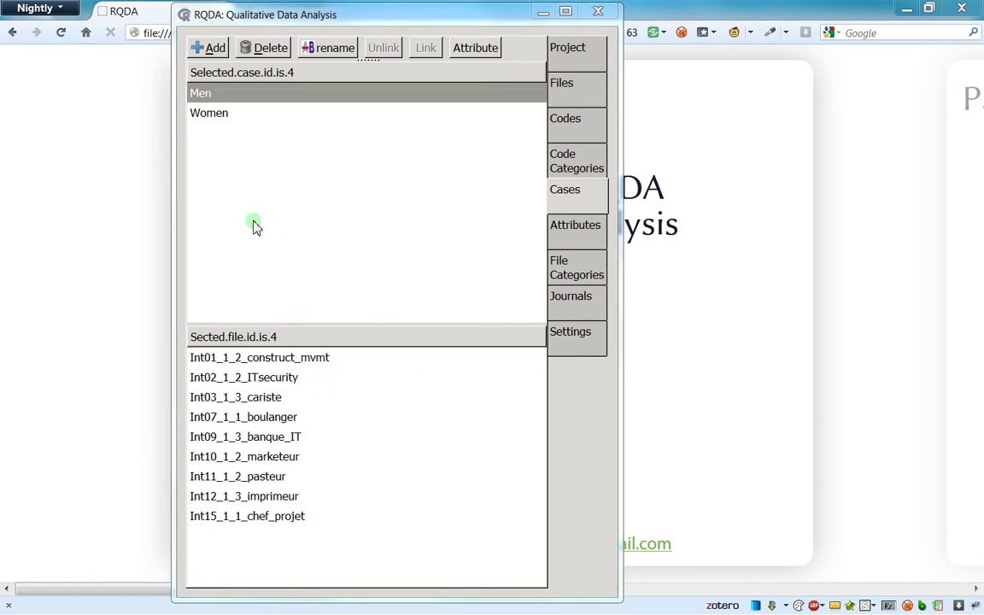
{"action": "left_click", "coordinate": [228, 113]}
- Add the interview file Int04_2_1_cuisiniere to the Men case
{"action": "left_click", "coordinate": [224, 93]}
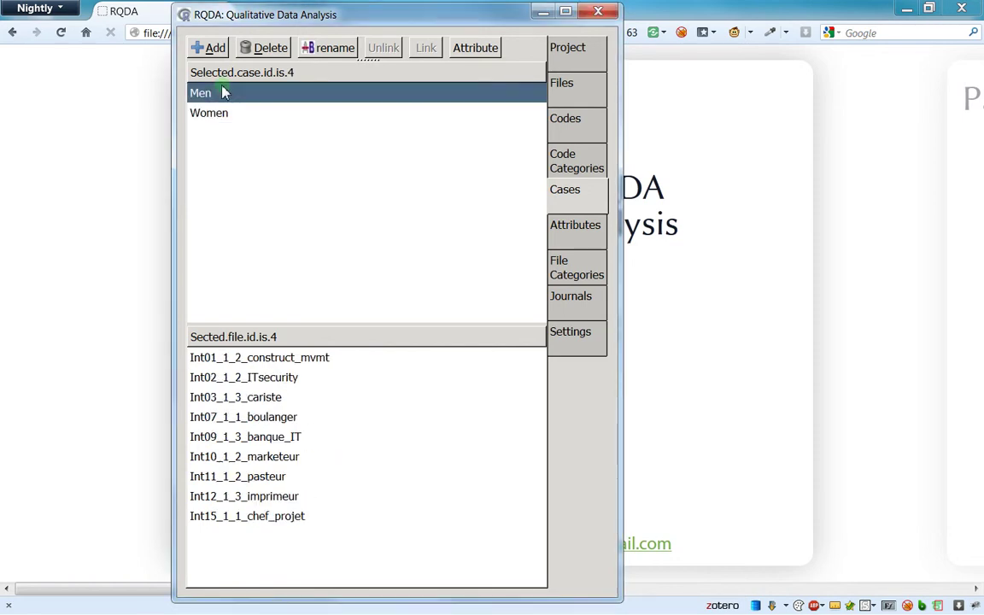
{"action": "right_click", "coordinate": [228, 100]}
{"action": "left_click", "coordinate": [391, 161]}
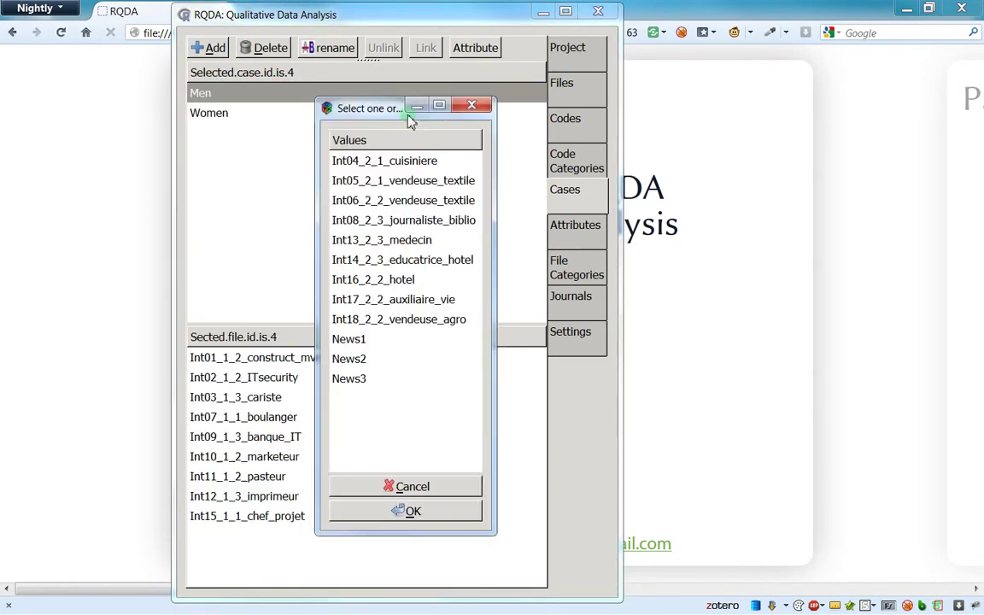
{"action": "left_click", "coordinate": [437, 168]}
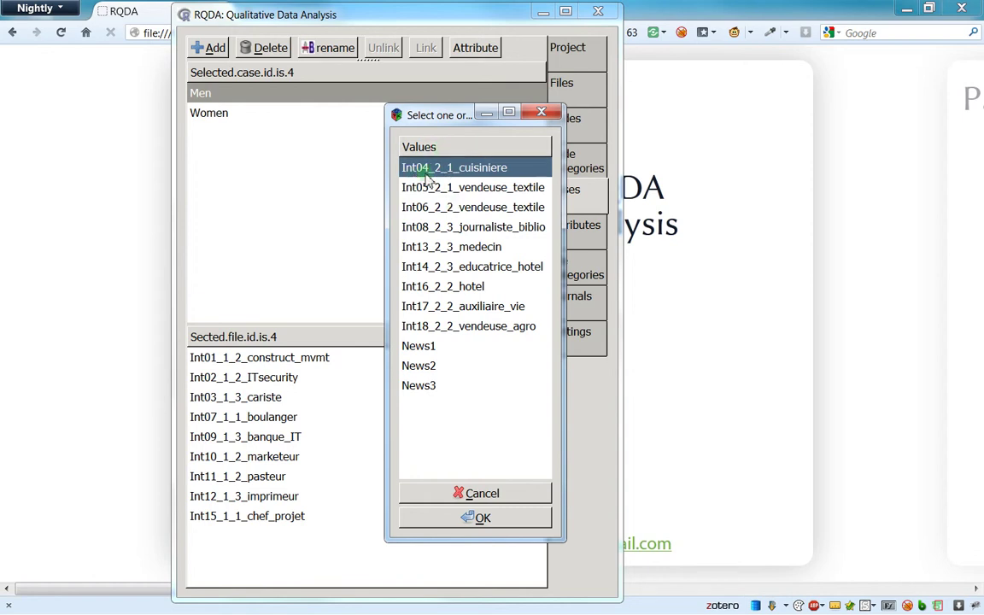
{"action": "left_click", "coordinate": [468, 169]}
{"action": "left_click", "coordinate": [480, 518]}
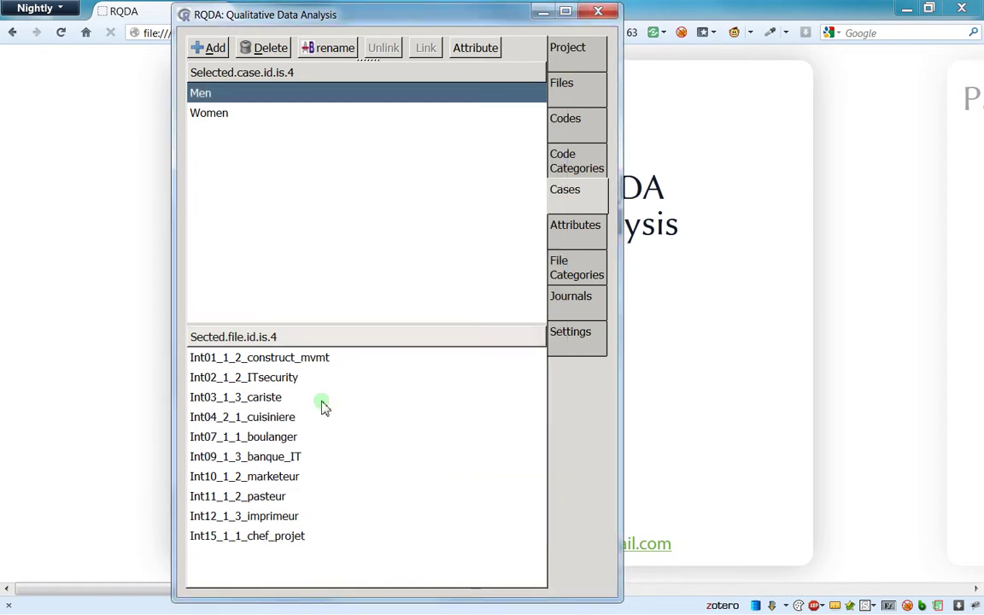
- Drop the file Int04_2_1_cuisiniere from the Men case without deleting it from the project
{"action": "left_click", "coordinate": [274, 403]}
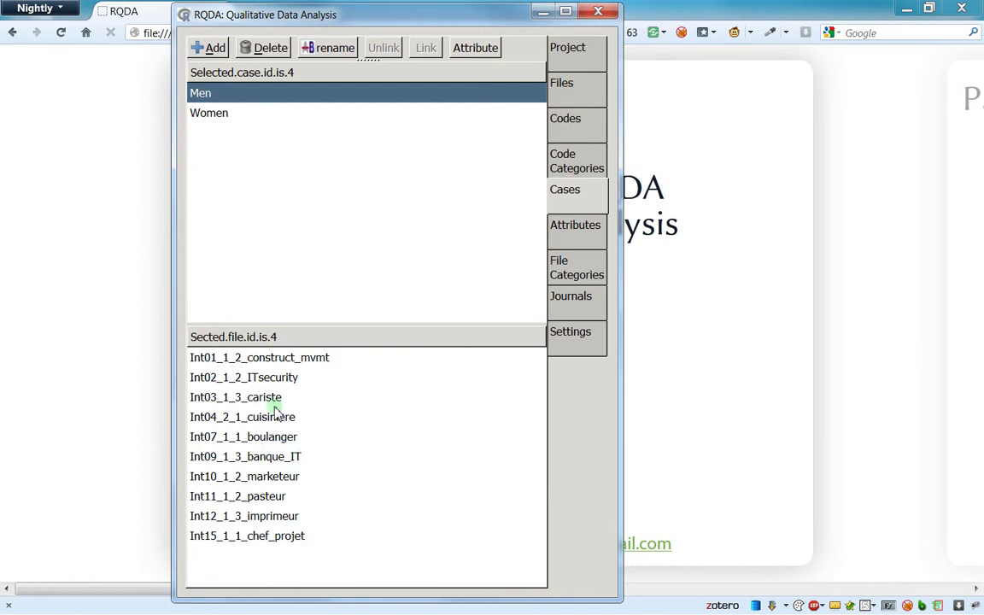
{"action": "left_click", "coordinate": [274, 421]}
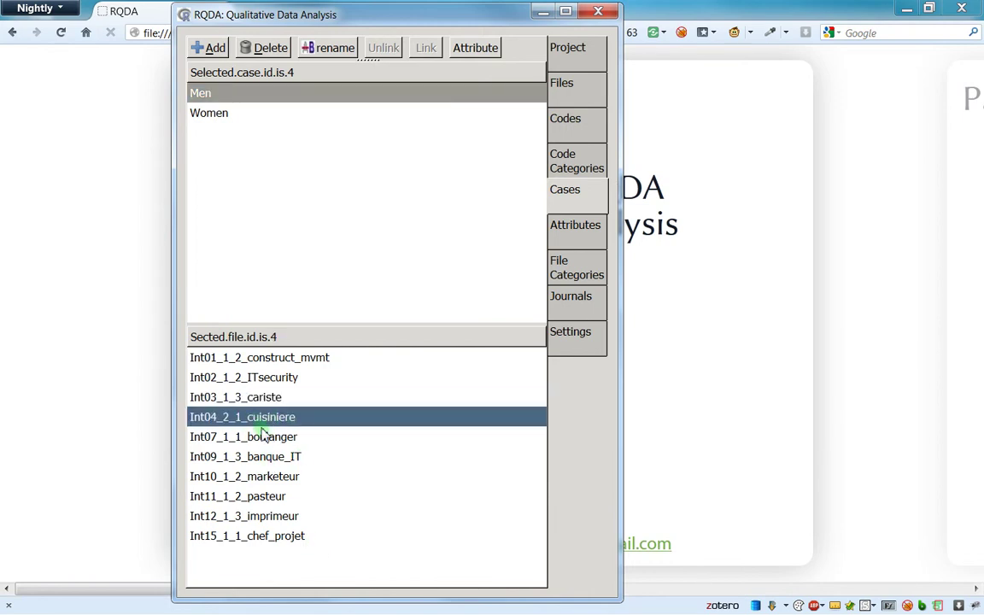
{"action": "right_click", "coordinate": [269, 422]}
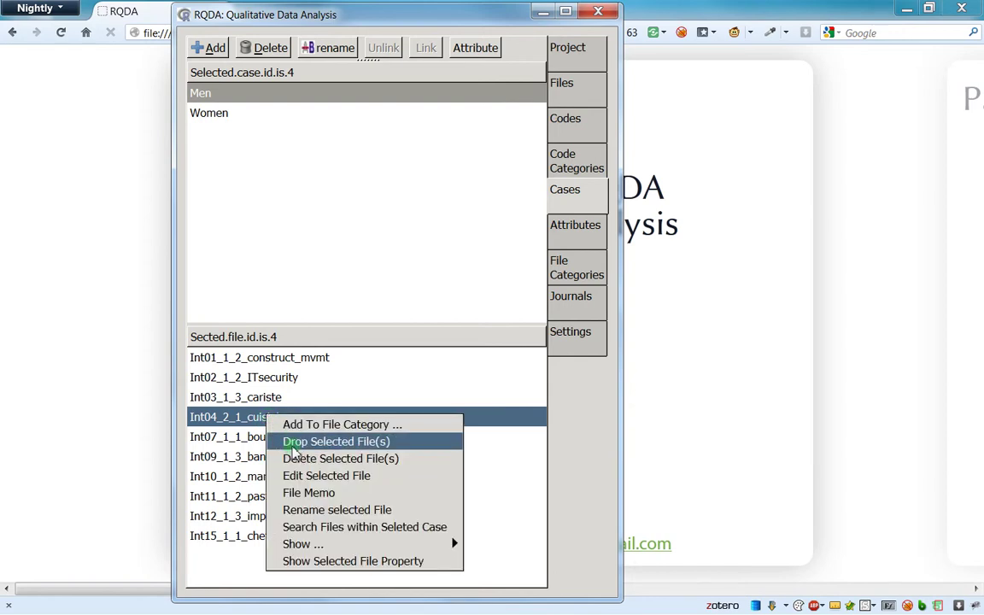
{"action": "left_click", "coordinate": [293, 443]}
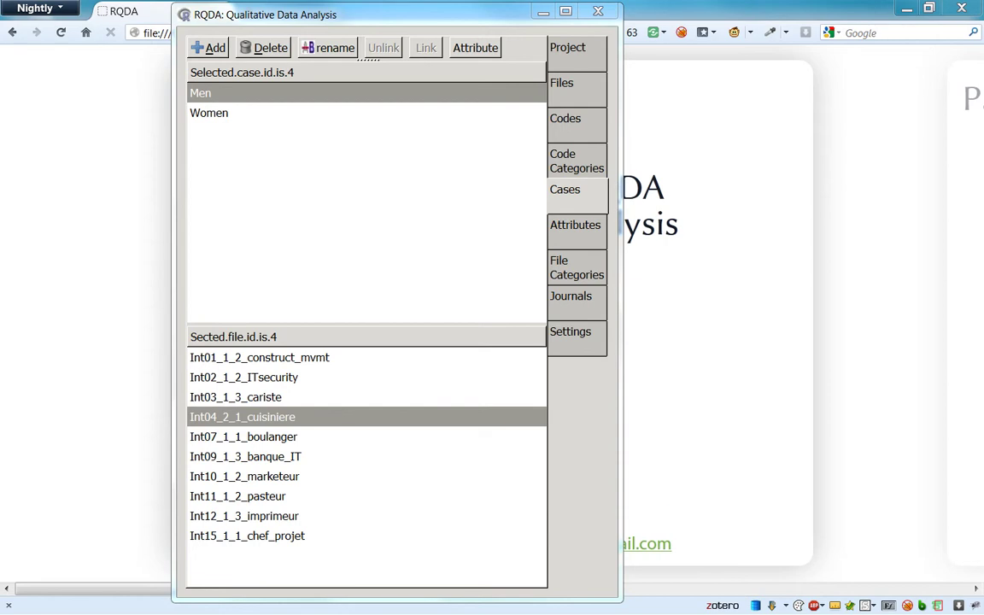
{"action": "left_click_drag", "start_coordinate": [351, 205], "coordinate": [361, 169]}
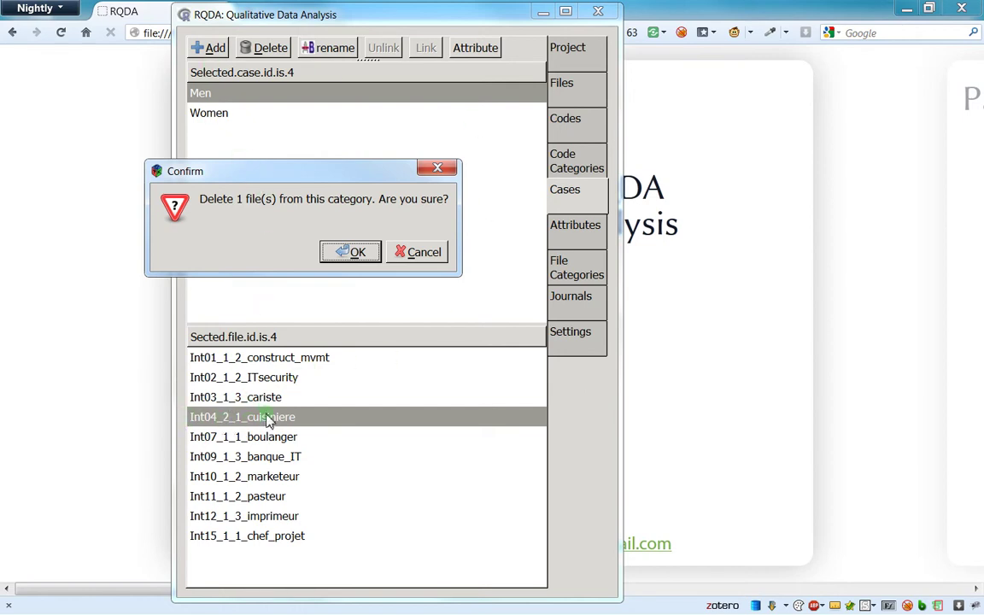
{"action": "left_click", "coordinate": [357, 254]}
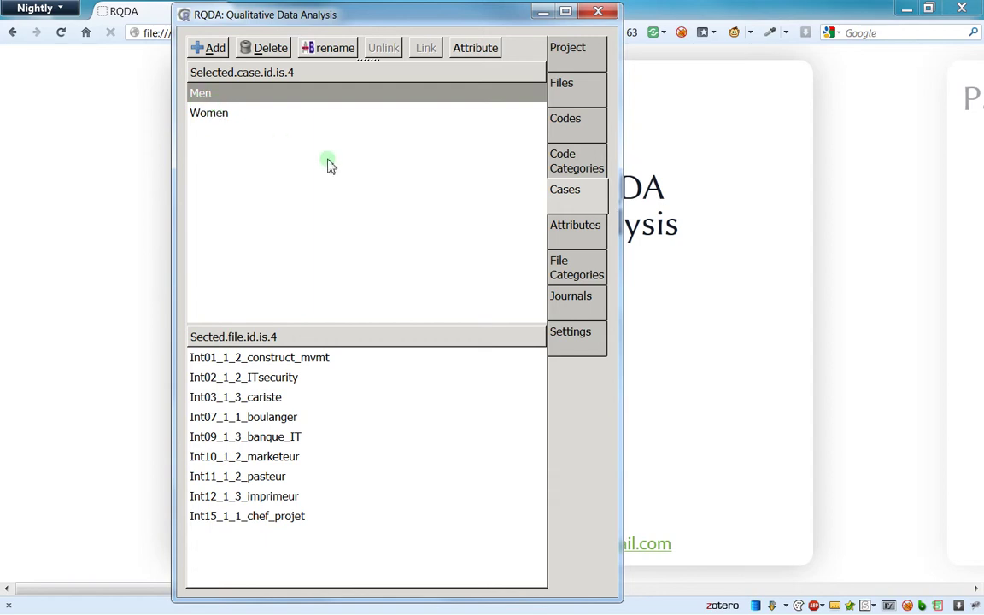
- Check the project's file list for Int04_2_1_cuisiniere, and return to the list of cases
{"action": "left_click", "coordinate": [581, 90]}
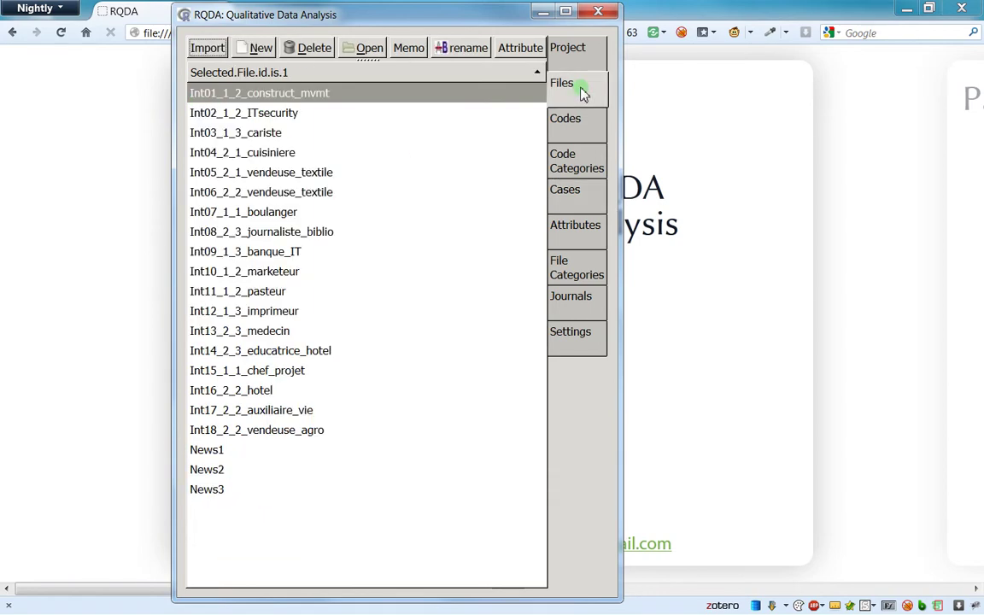
{"action": "left_click", "coordinate": [266, 154]}
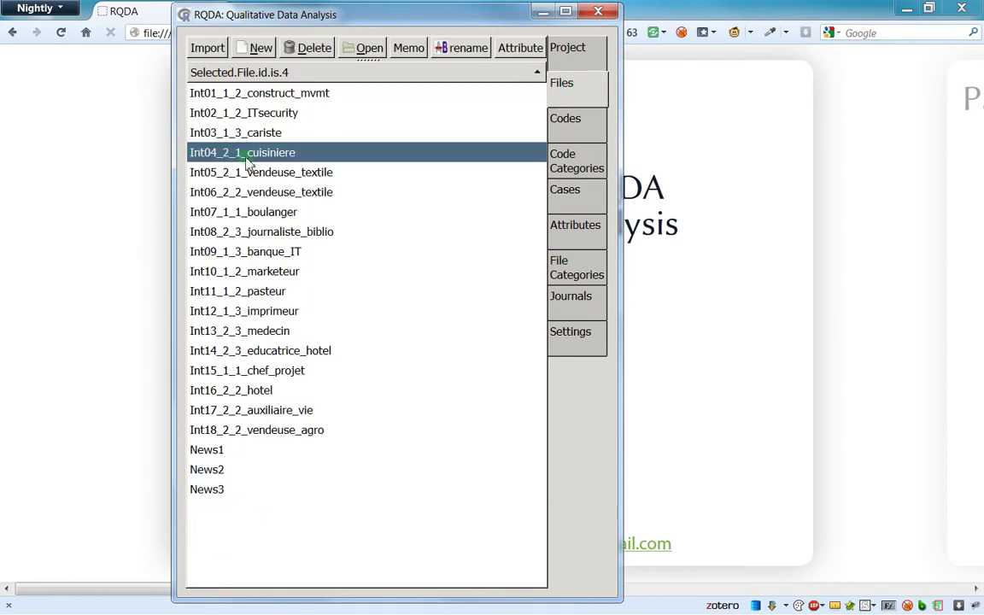
{"action": "left_click", "coordinate": [570, 167]}
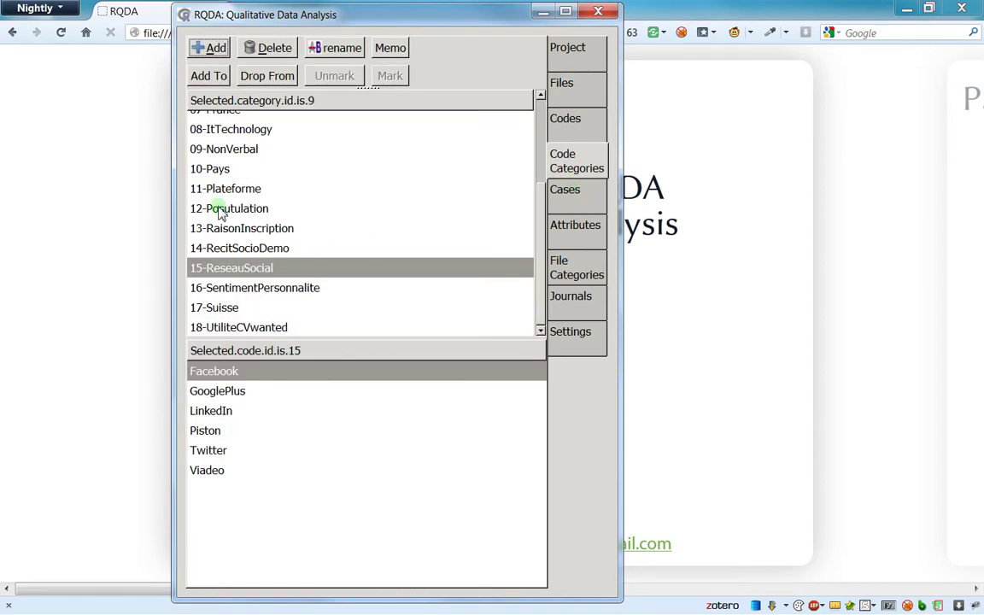
{"action": "left_click", "coordinate": [574, 198]}
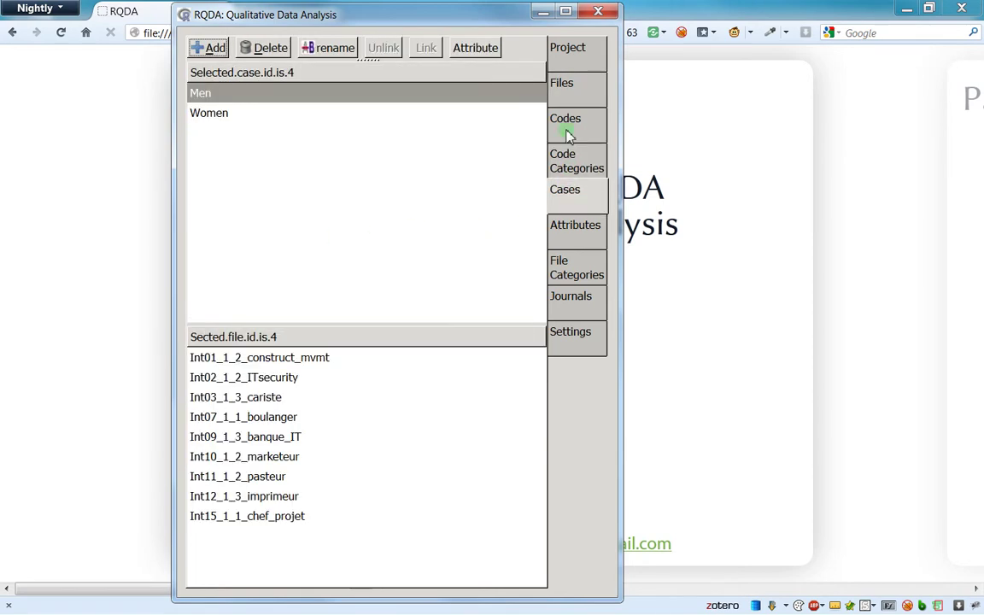
- View the project's attributes, and sort the case list so that Women comes before Men
{"action": "left_click", "coordinate": [575, 236]}
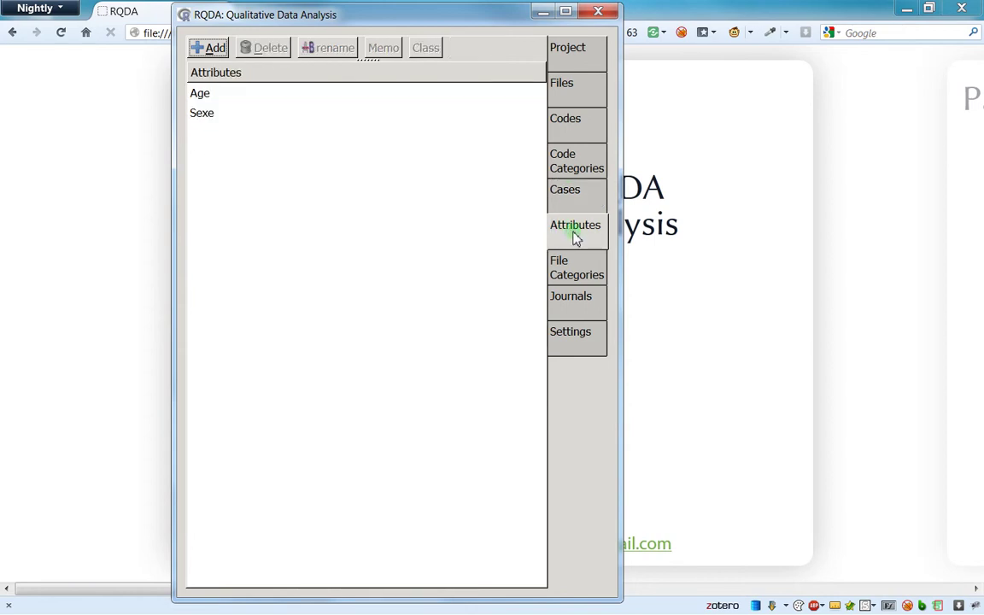
{"action": "left_click", "coordinate": [579, 208]}
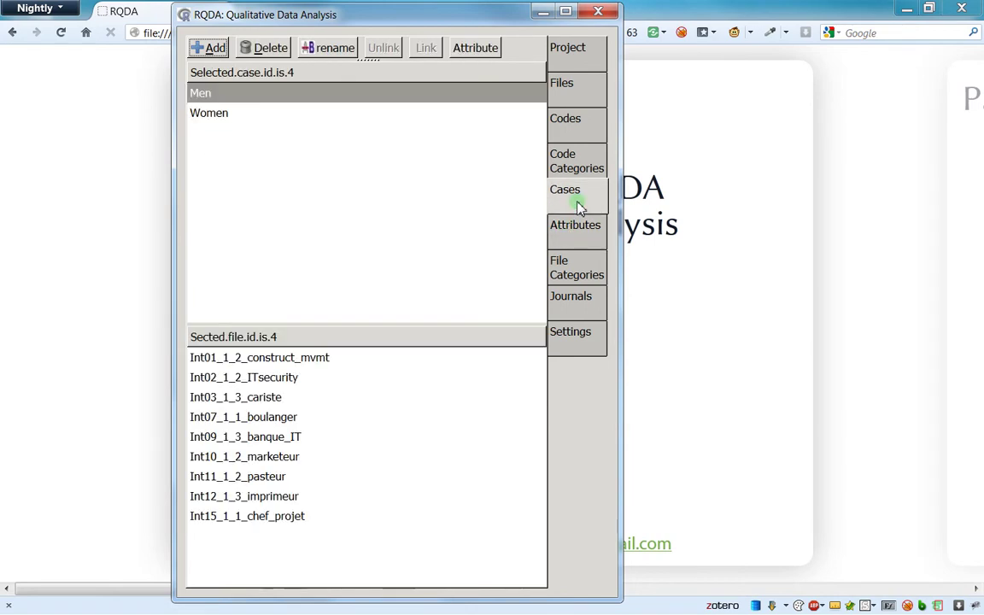
{"action": "left_click", "coordinate": [580, 232]}
{"action": "left_click", "coordinate": [580, 206]}
{"action": "left_click", "coordinate": [268, 73]}
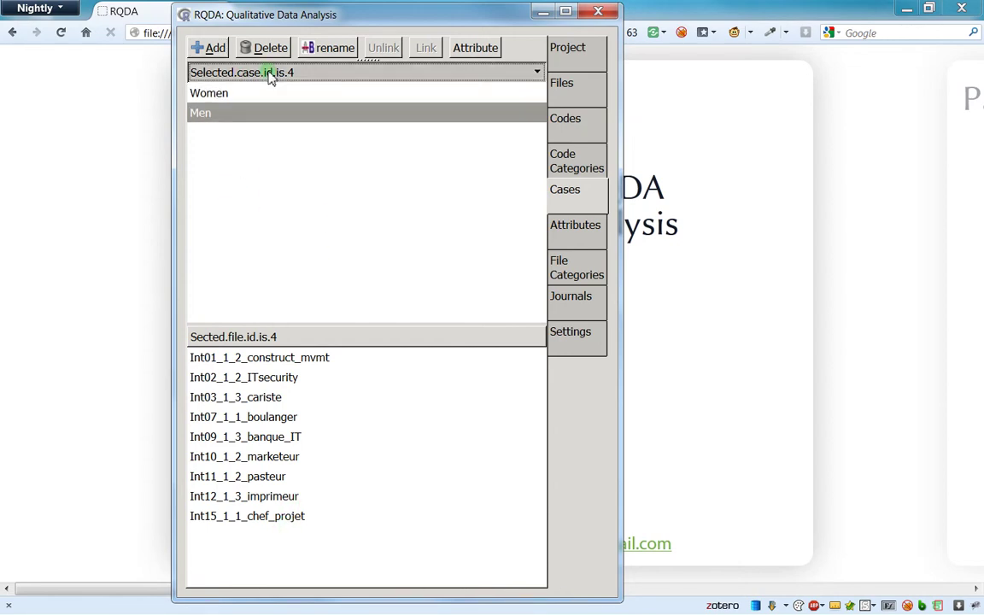
- Toggle the sort order of the case list several times, finishing with Women listed before Men
{"action": "left_click", "coordinate": [268, 72]}
{"action": "left_click", "coordinate": [268, 73]}
{"action": "left_click", "coordinate": [268, 72]}
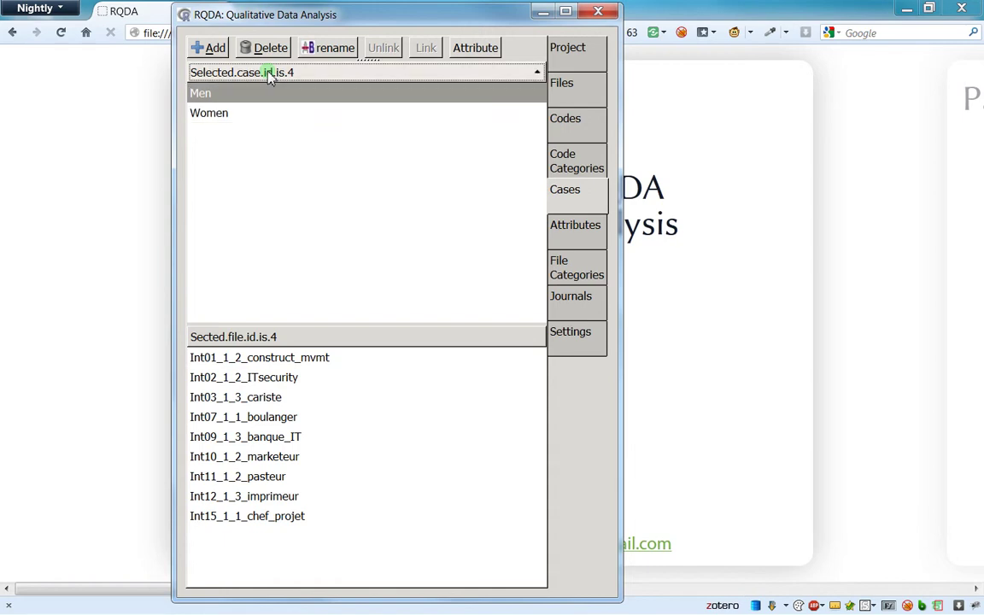
{"action": "left_click", "coordinate": [268, 72]}
{"action": "left_click", "coordinate": [268, 73]}
{"action": "left_click", "coordinate": [269, 73]}
{"action": "left_click", "coordinate": [268, 72]}
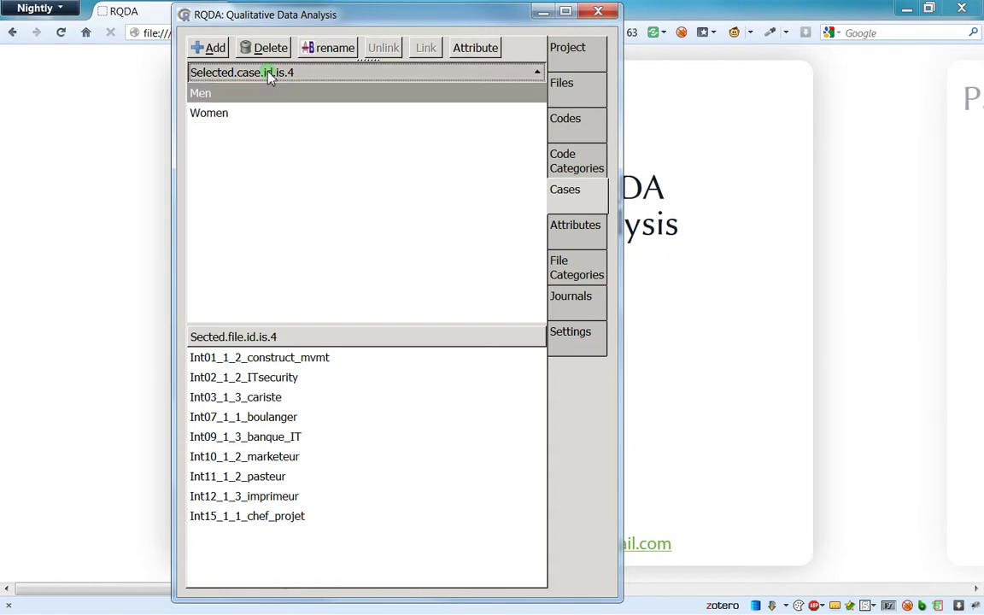
{"action": "left_click", "coordinate": [268, 72]}
{"action": "left_click", "coordinate": [268, 72]}
{"action": "left_click", "coordinate": [268, 72]}
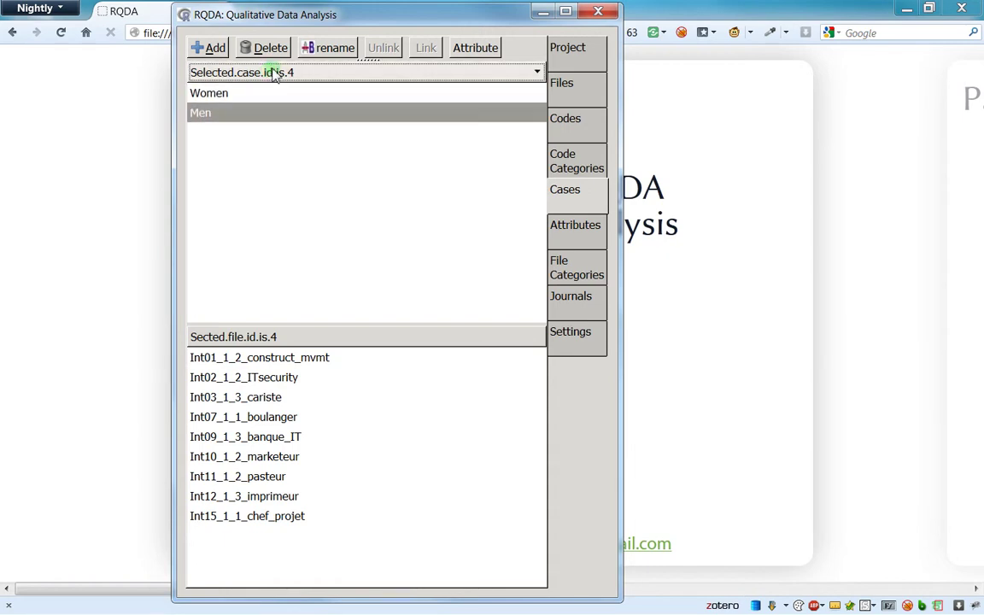
{"action": "right_click", "coordinate": [252, 153]}
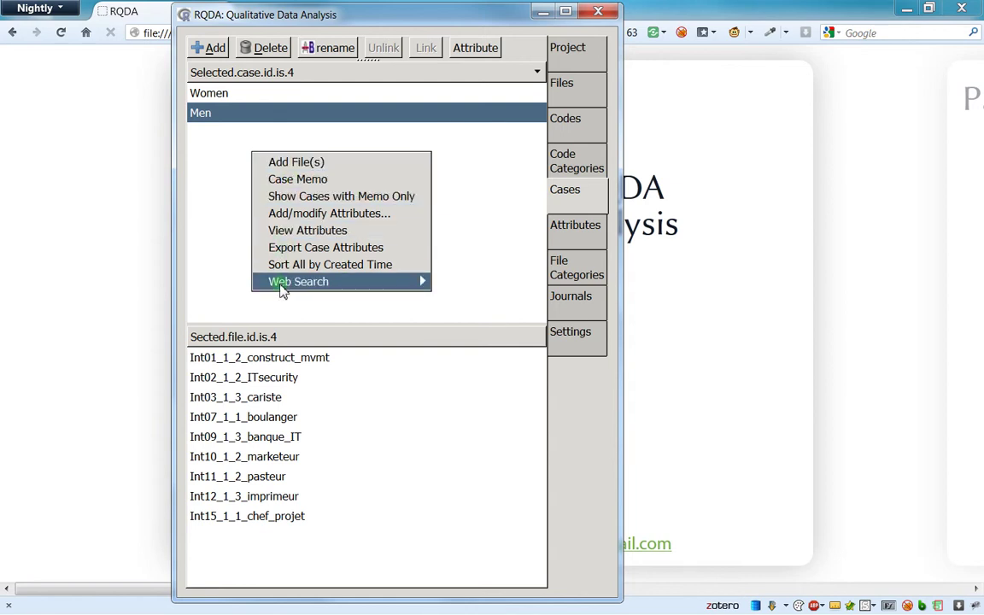
{"action": "mouse_move", "coordinate": [283, 291]}
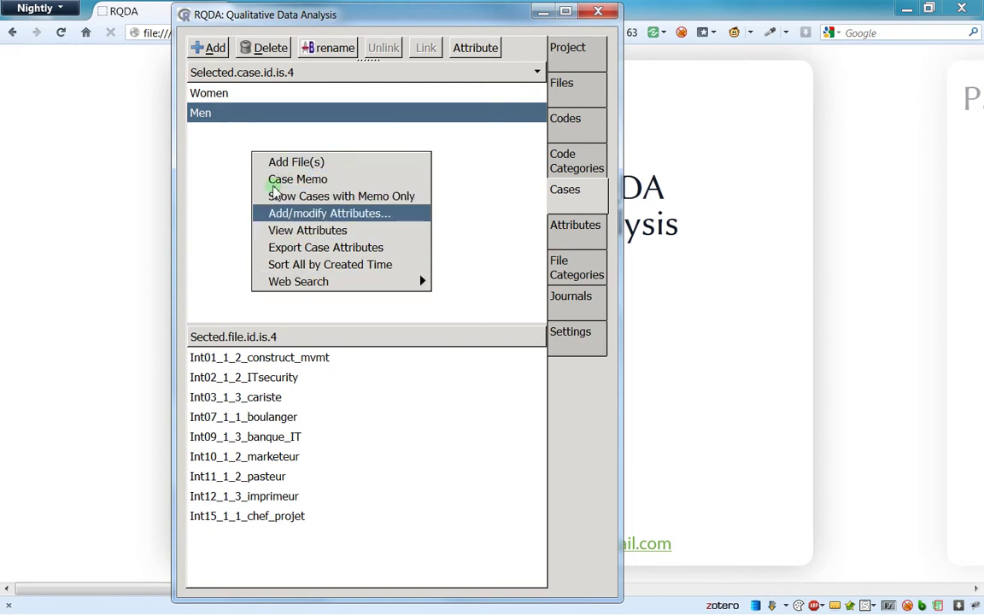
{"action": "left_click", "coordinate": [209, 205]}
- View the file properties of Int10_1_2_marketeur in the Men case, and close them
{"action": "right_click", "coordinate": [264, 547]}
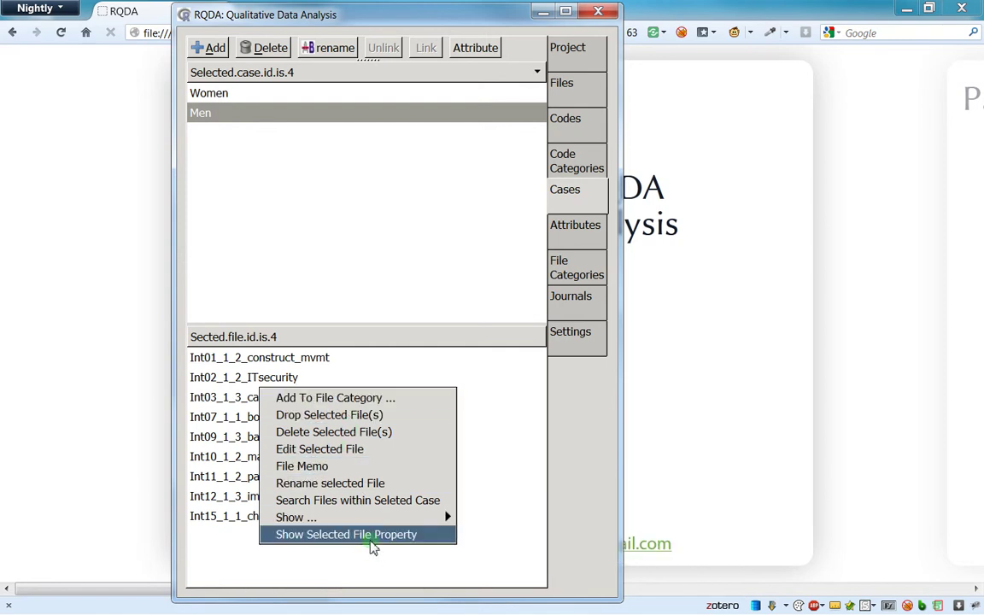
{"action": "left_click", "coordinate": [232, 459]}
{"action": "left_click", "coordinate": [232, 459]}
{"action": "right_click", "coordinate": [295, 468]}
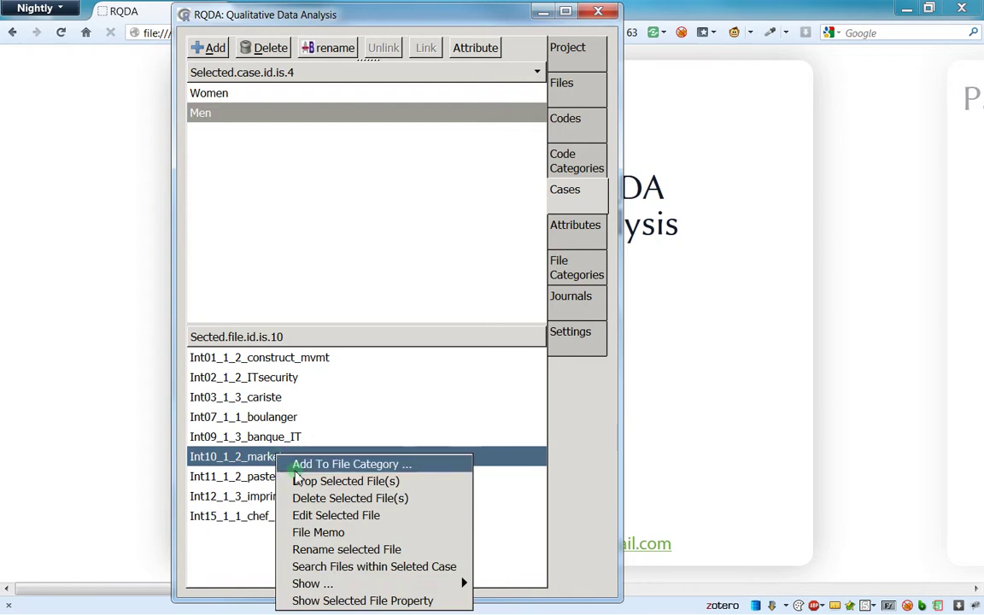
{"action": "left_click", "coordinate": [347, 601]}
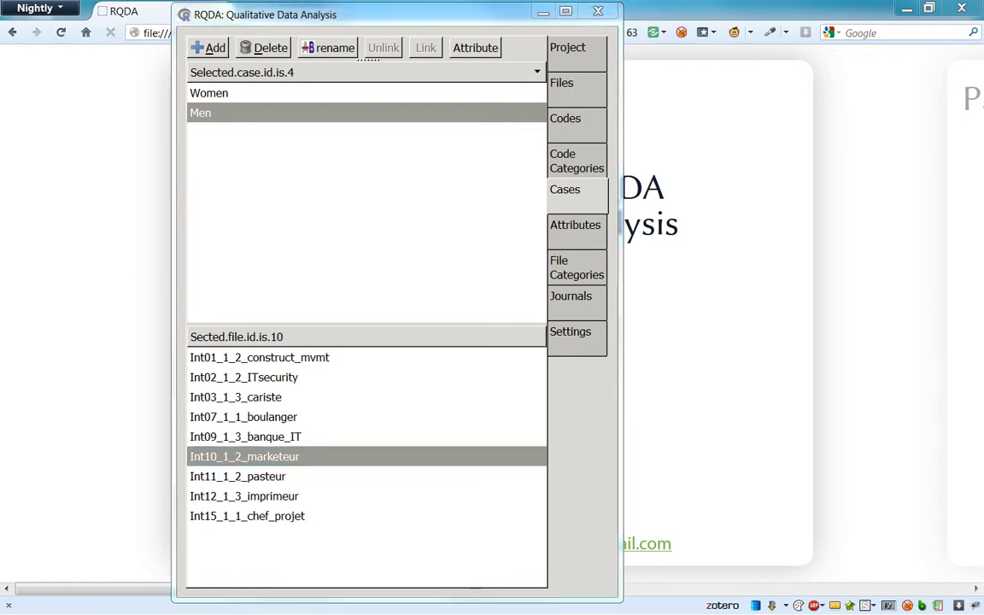
{"action": "left_click_drag", "start_coordinate": [217, 360], "coordinate": [361, 357]}
{"action": "left_click", "coordinate": [411, 345]}
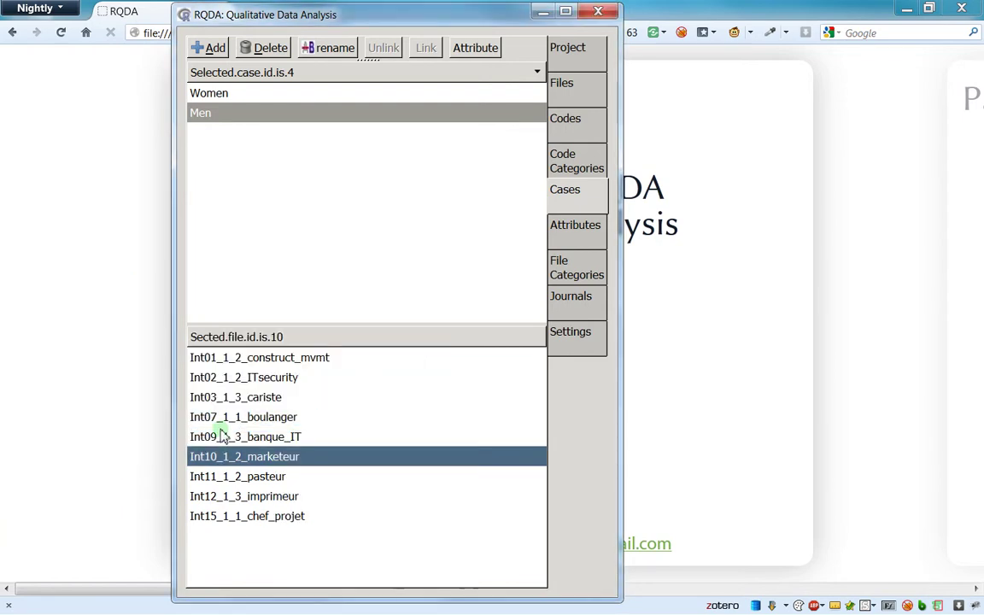
{"action": "right_click", "coordinate": [314, 547]}
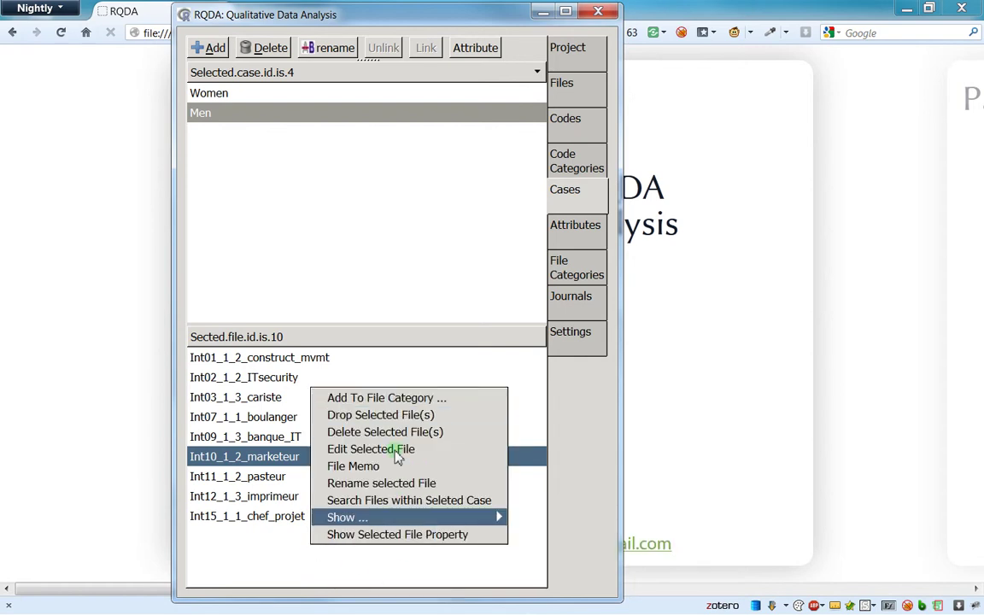
{"action": "left_click", "coordinate": [286, 553]}
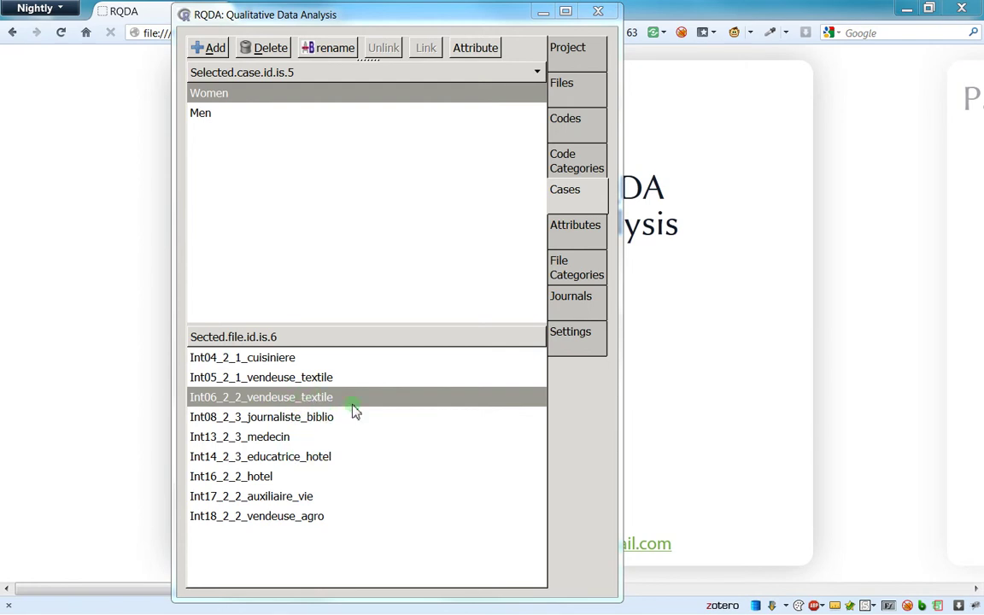
- Open Int06_2_2_vendeuse_textile from the Women case, examine its case highlighting and codes, and close the file
{"action": "double_click", "coordinate": [300, 398]}
{"action": "left_click_drag", "start_coordinate": [474, 54], "coordinate": [811, 63]}
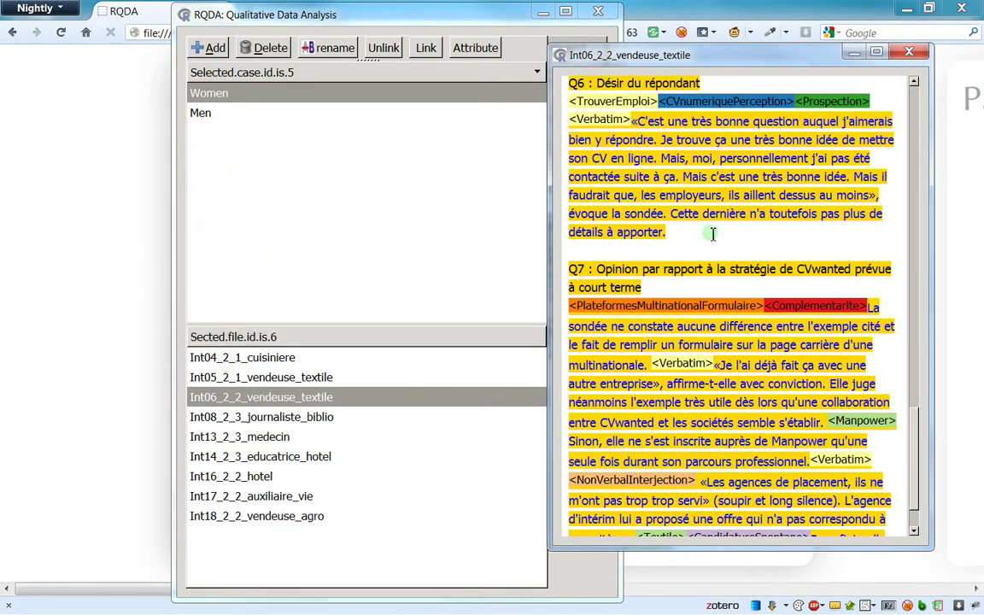
{"action": "scroll", "coordinate": [710, 233], "scroll_direction": "up", "scroll_amount": 20}
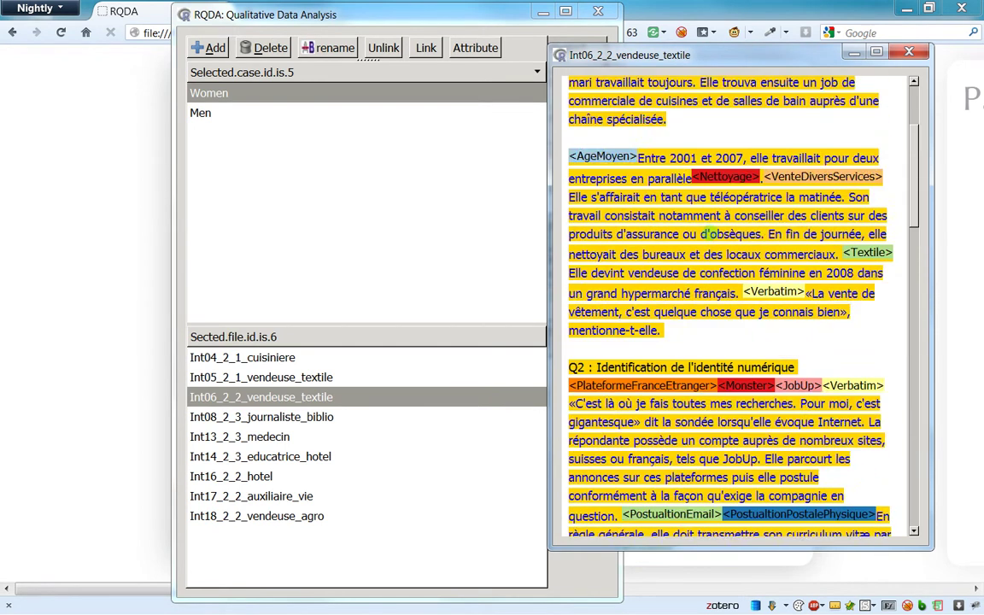
{"action": "scroll", "coordinate": [709, 233], "scroll_direction": "down", "scroll_amount": 20}
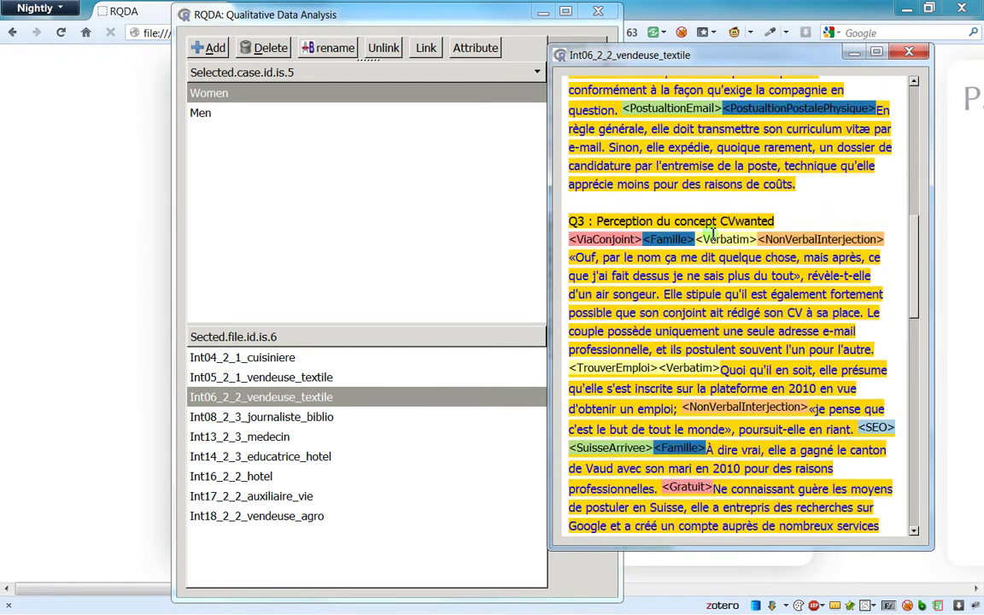
{"action": "left_click", "coordinate": [908, 53]}
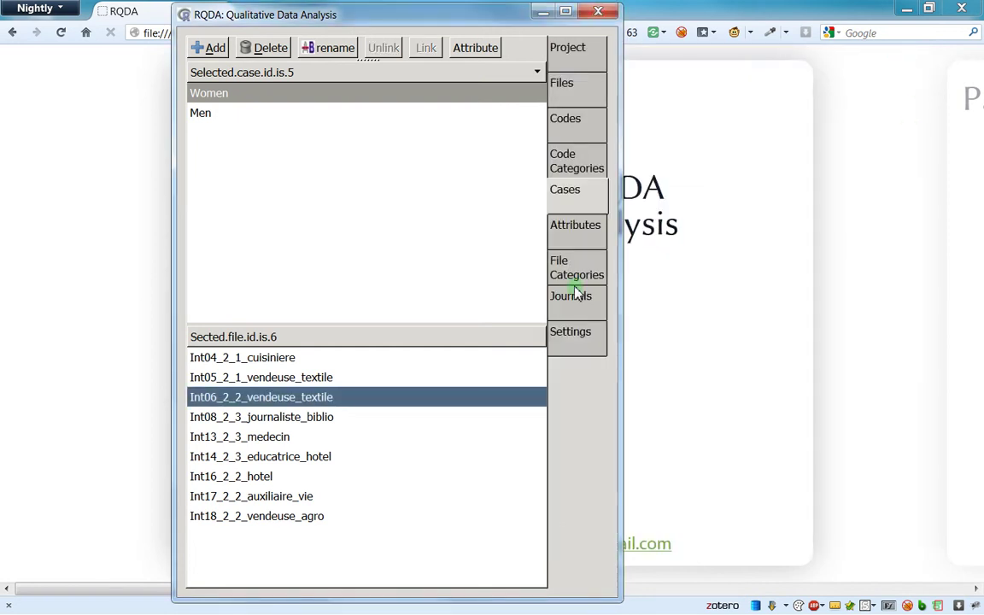
- Set the Color for Case to aliceblue in the project settings
{"action": "left_click", "coordinate": [586, 345]}
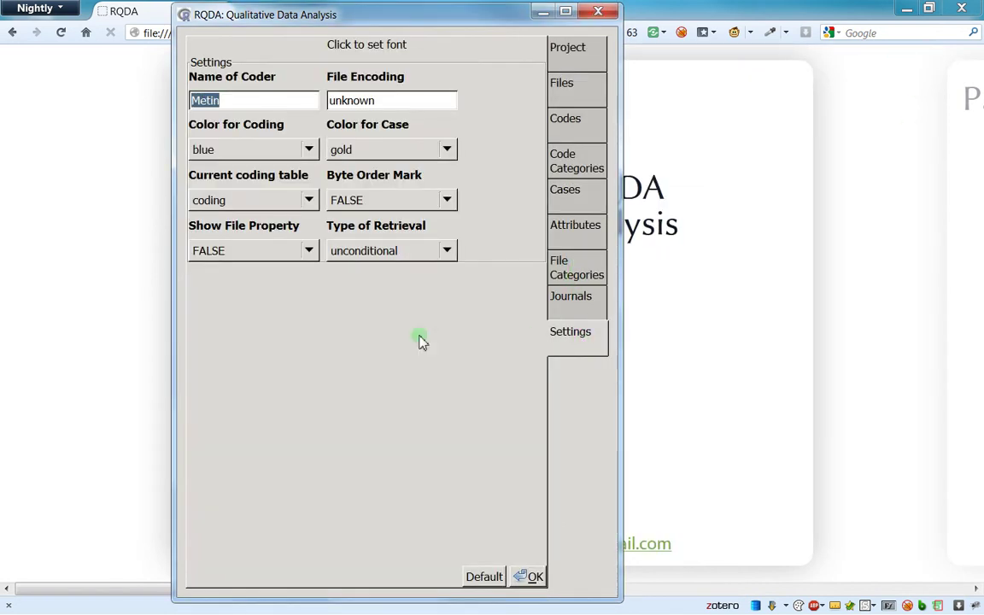
{"action": "left_click", "coordinate": [359, 148]}
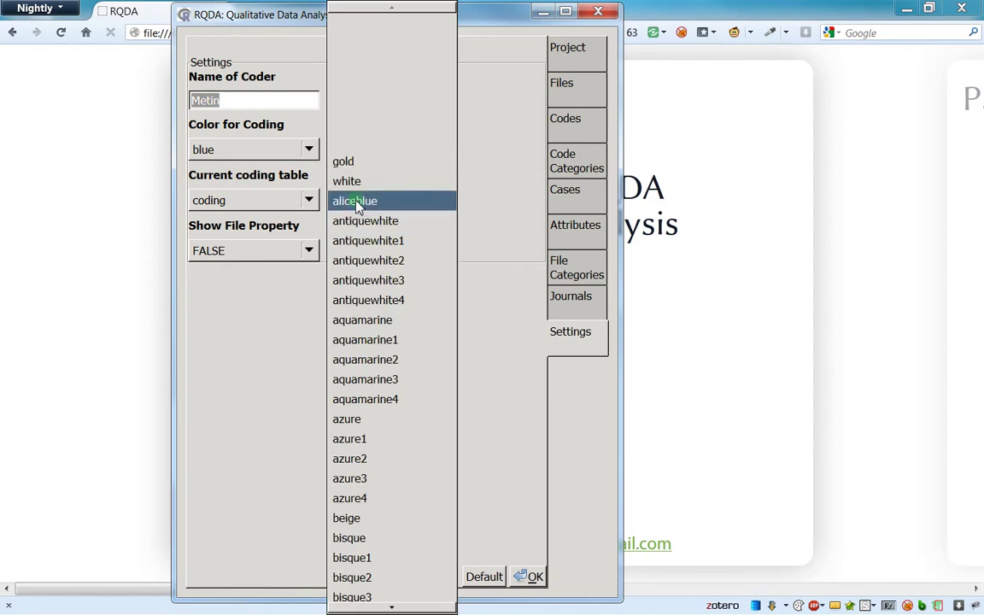
{"action": "left_click", "coordinate": [387, 205]}
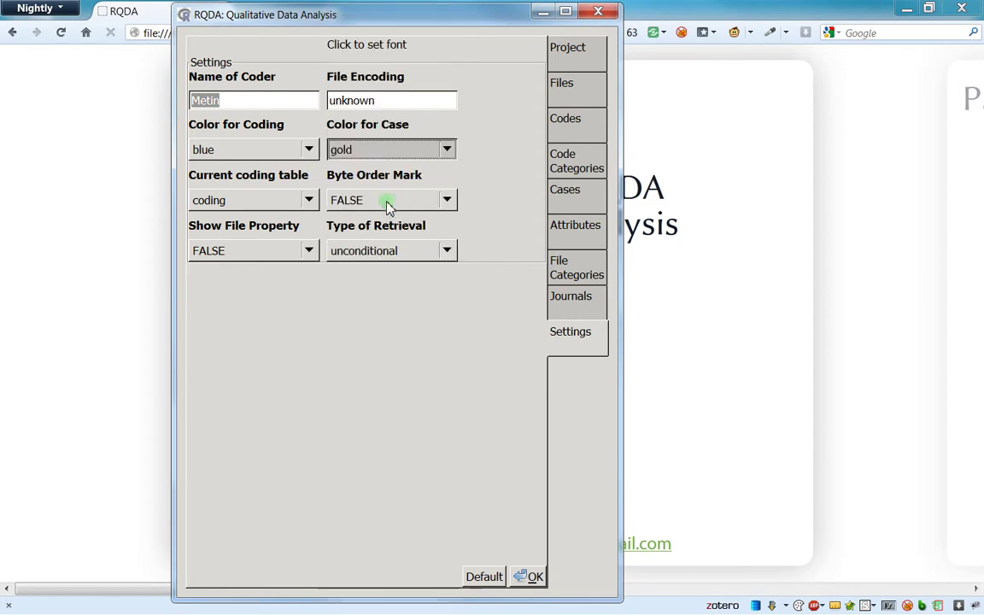
{"action": "left_click", "coordinate": [526, 577]}
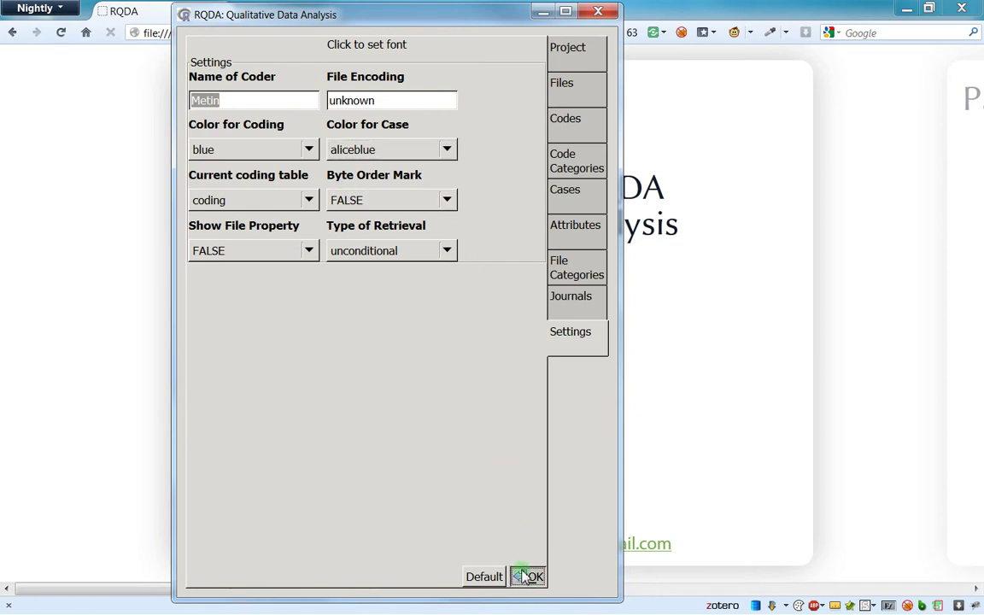
- Reopen Int06_2_2_vendeuse_textile from the Women case to check the aliceblue case highlighting, and close it
{"action": "left_click", "coordinate": [569, 162]}
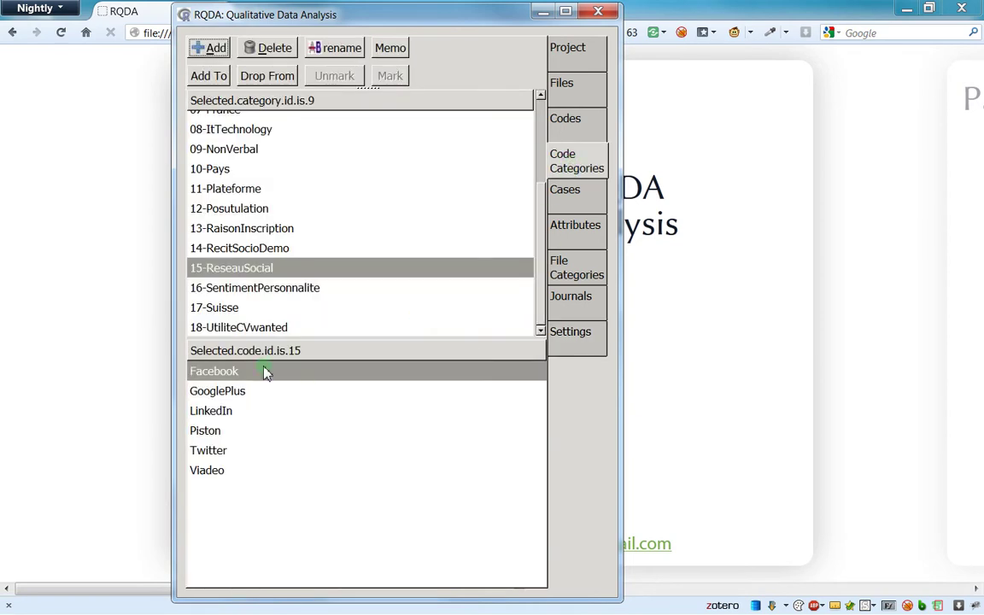
{"action": "left_click", "coordinate": [566, 193]}
{"action": "left_click", "coordinate": [267, 398]}
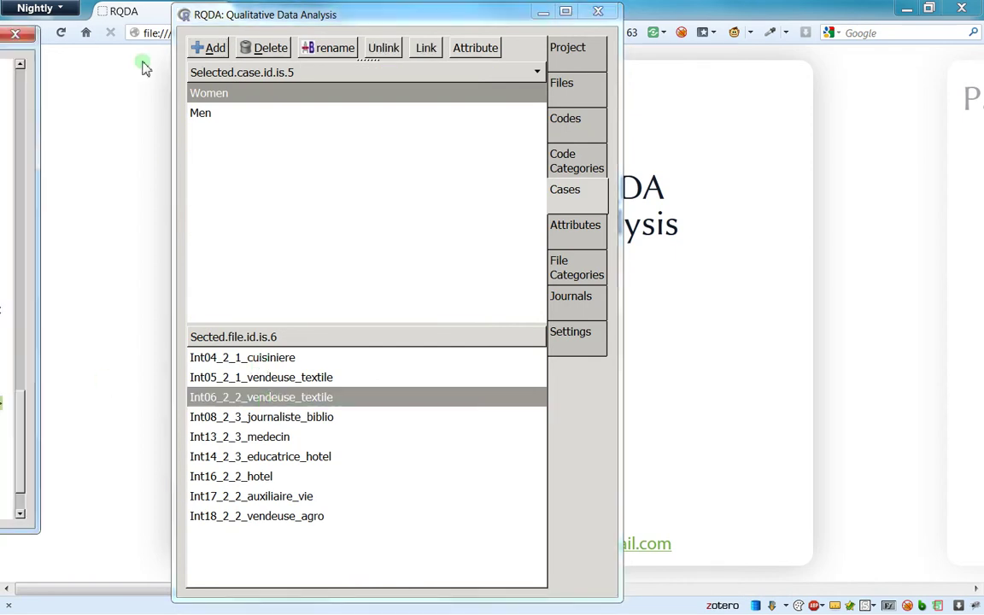
{"action": "double_click", "coordinate": [260, 398]}
{"action": "left_click_drag", "start_coordinate": [373, 101], "coordinate": [683, 57]}
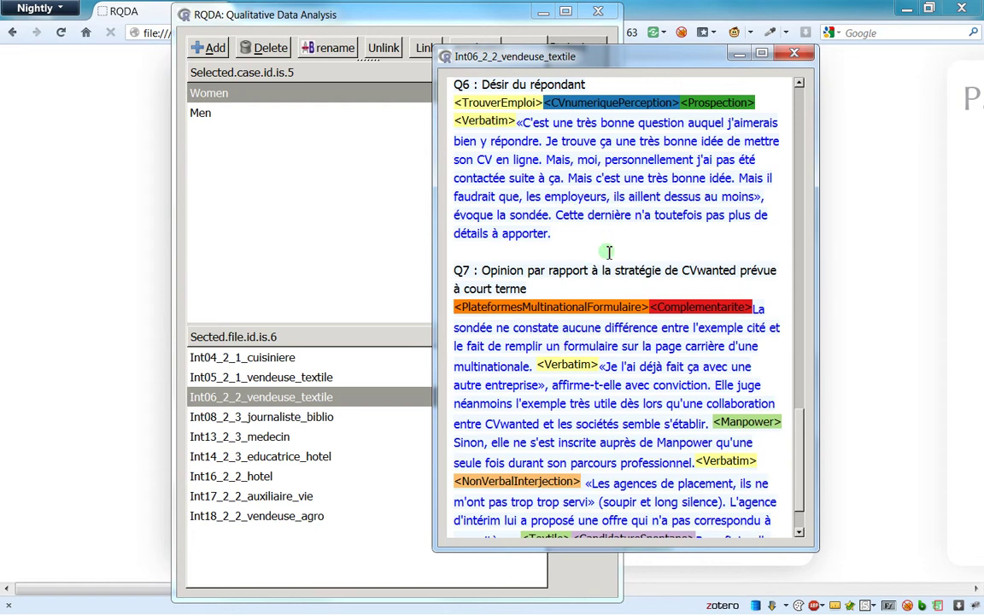
{"action": "left_click", "coordinate": [802, 56]}
- Set the Color for Case back to gold and save the settings
{"action": "left_click", "coordinate": [568, 342]}
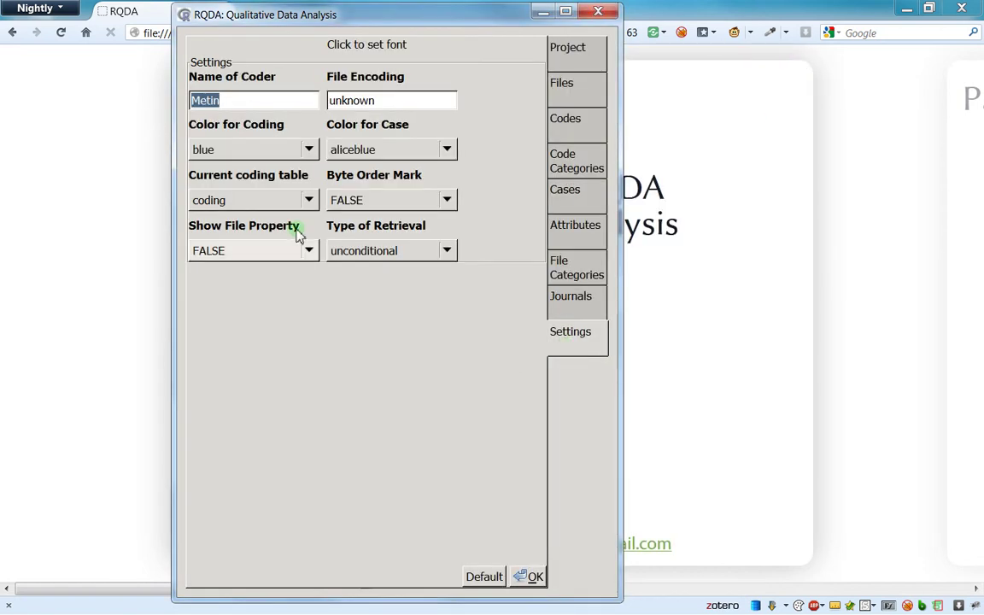
{"action": "left_click", "coordinate": [376, 152]}
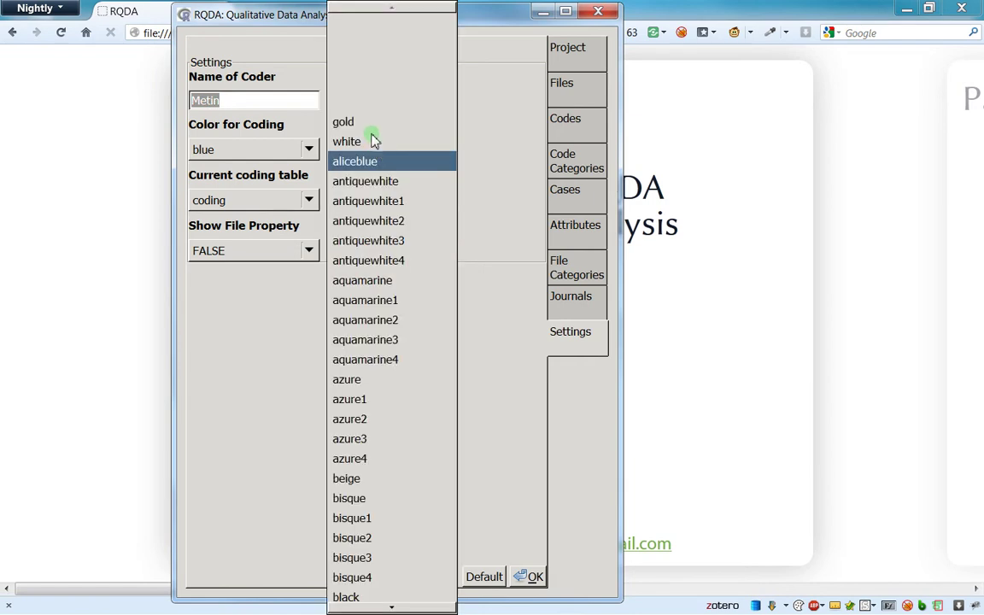
{"action": "left_click", "coordinate": [368, 130]}
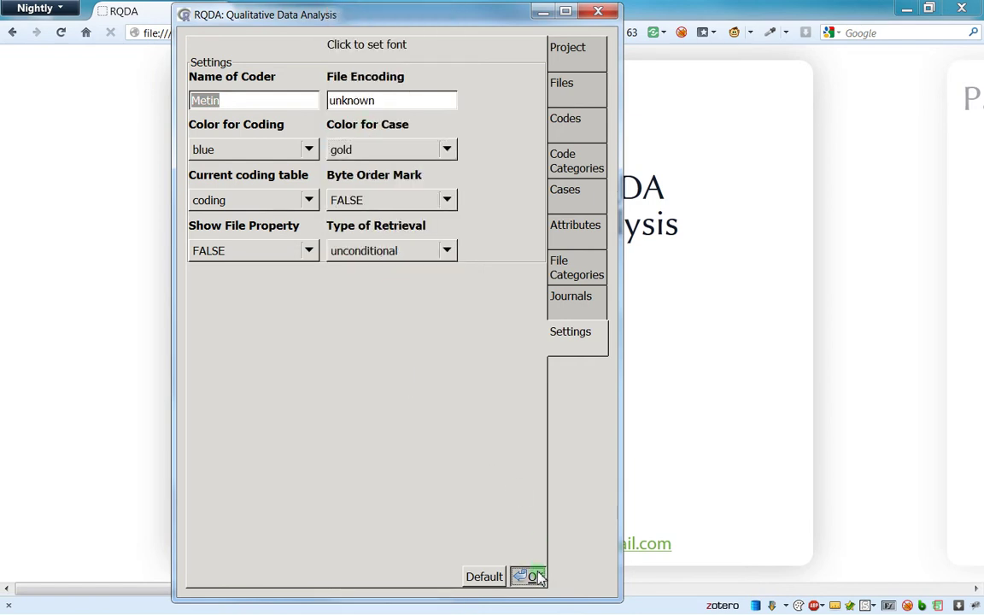
- Open Int06_2_2_vendeuse_textile from the cases again, review its gold-highlighted text from start to end, and put its window away
{"action": "left_click", "coordinate": [567, 195]}
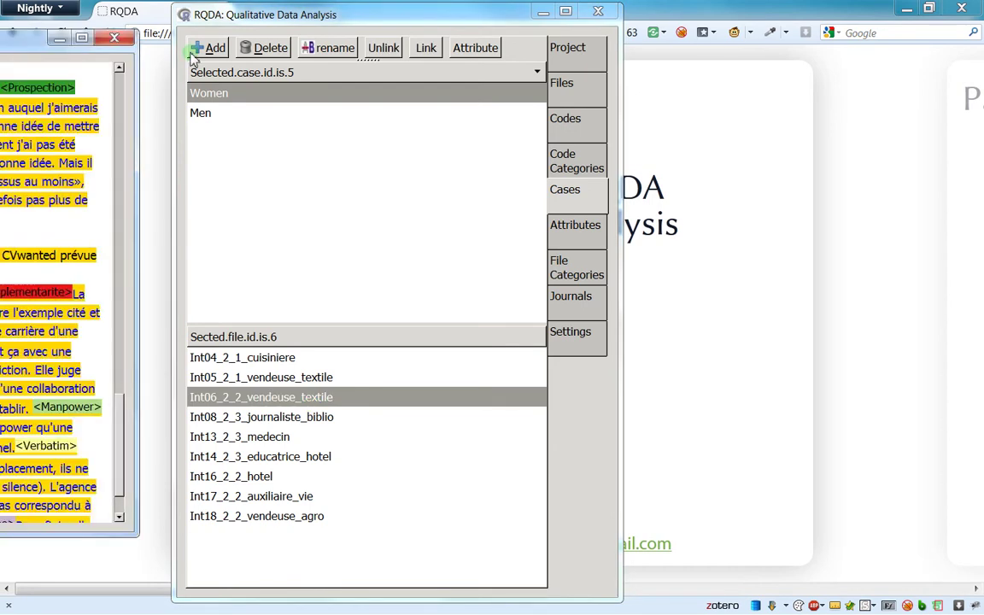
{"action": "scroll", "coordinate": [680, 358], "scroll_direction": "down", "scroll_amount": 2}
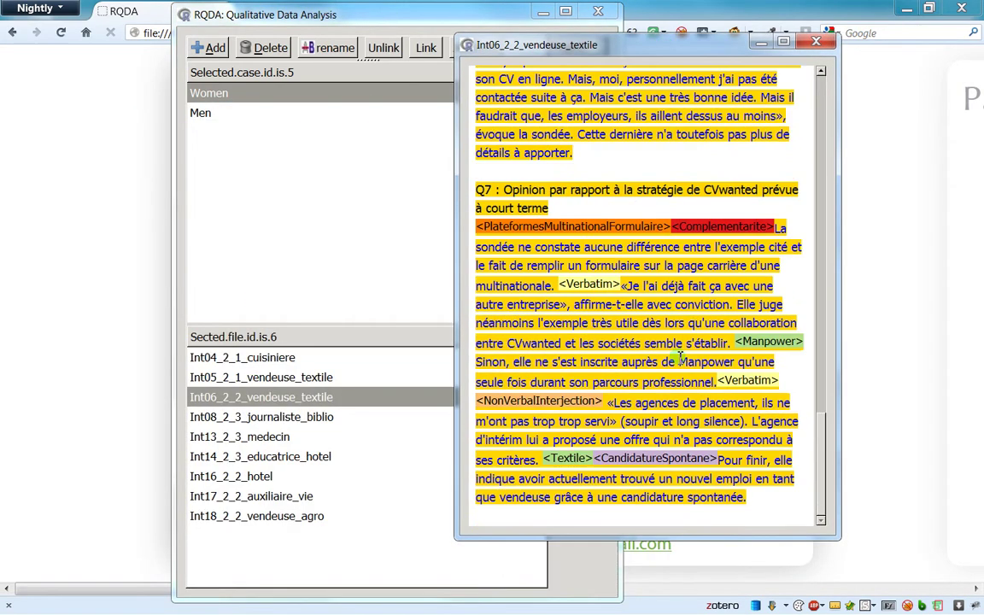
{"action": "scroll", "coordinate": [681, 358], "scroll_direction": "up", "scroll_amount": 20}
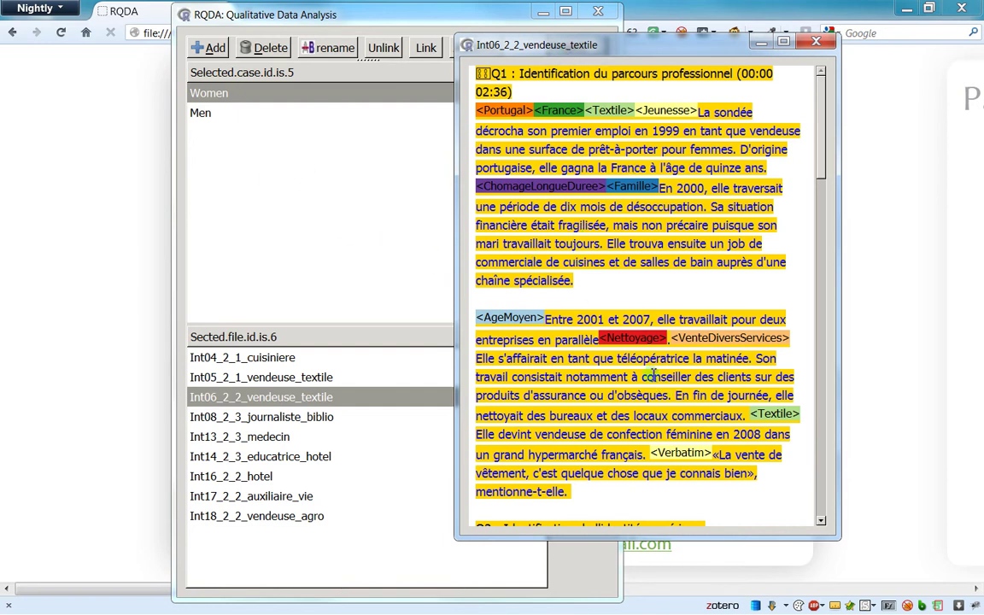
{"action": "scroll", "coordinate": [653, 376], "scroll_direction": "down", "scroll_amount": 20}
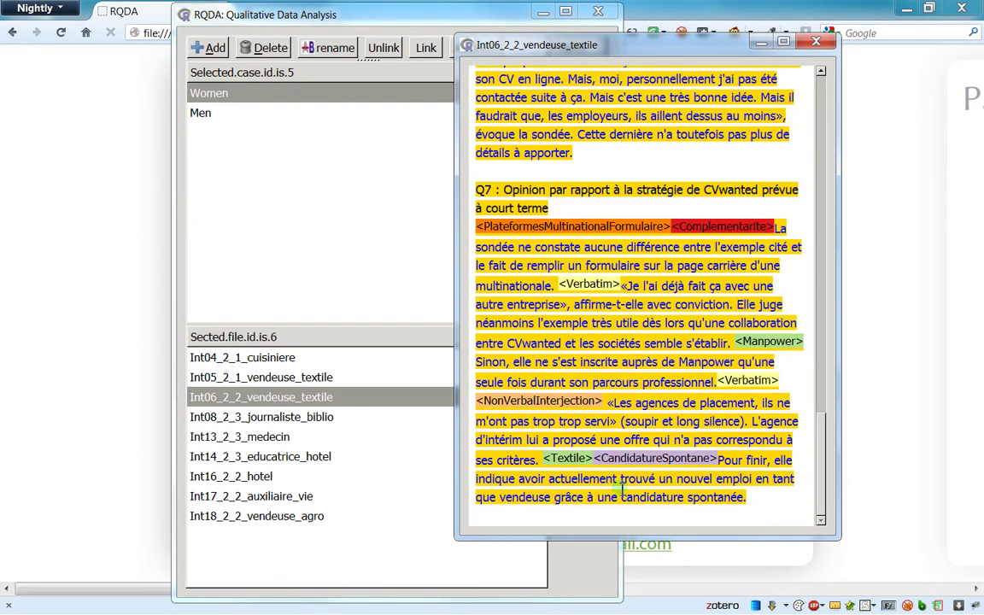
{"action": "scroll", "coordinate": [598, 341], "scroll_direction": "up", "scroll_amount": 10}
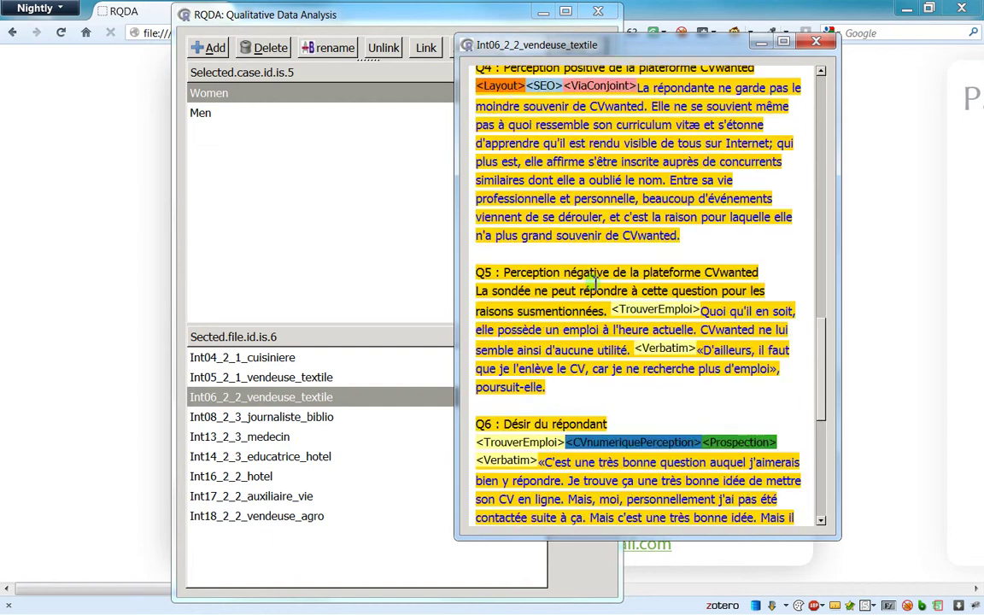
{"action": "left_click_drag", "start_coordinate": [718, 390], "coordinate": [422, 247]}
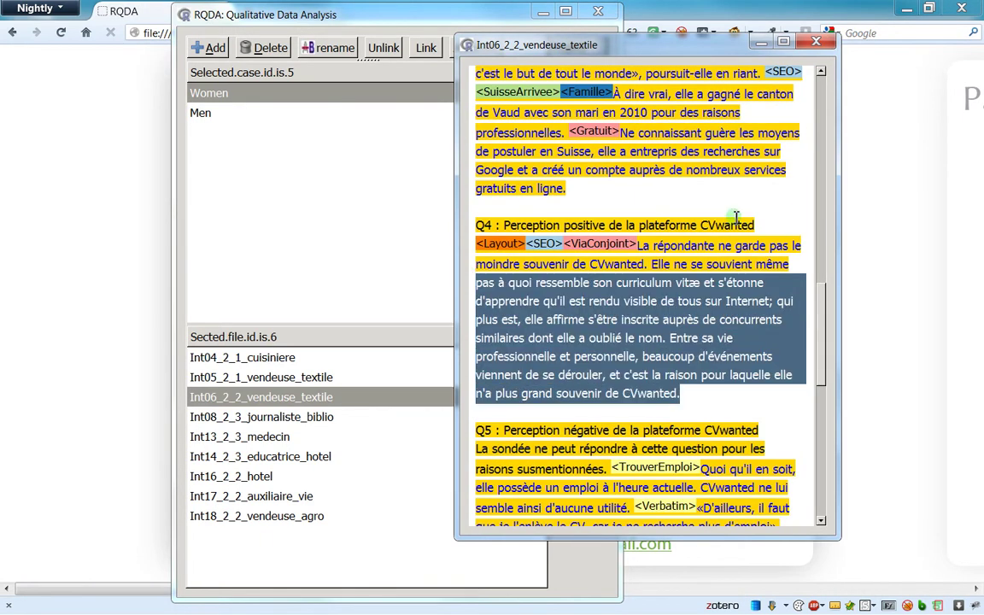
{"action": "left_click", "coordinate": [762, 41]}
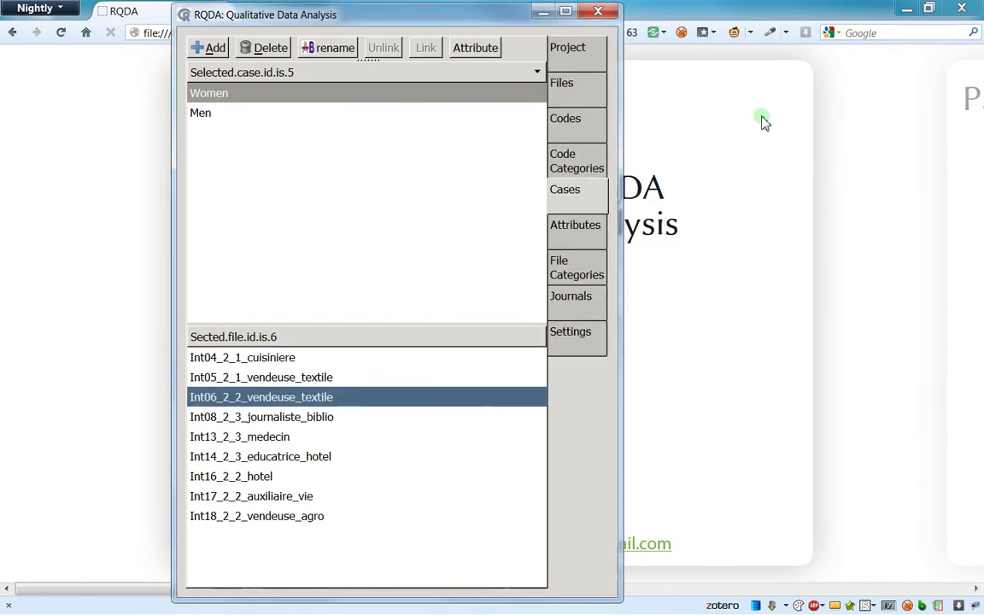
- Look through the project's codes and file list, and move the RQDA window aside to uncover the page behind it
{"action": "left_click", "coordinate": [574, 124]}
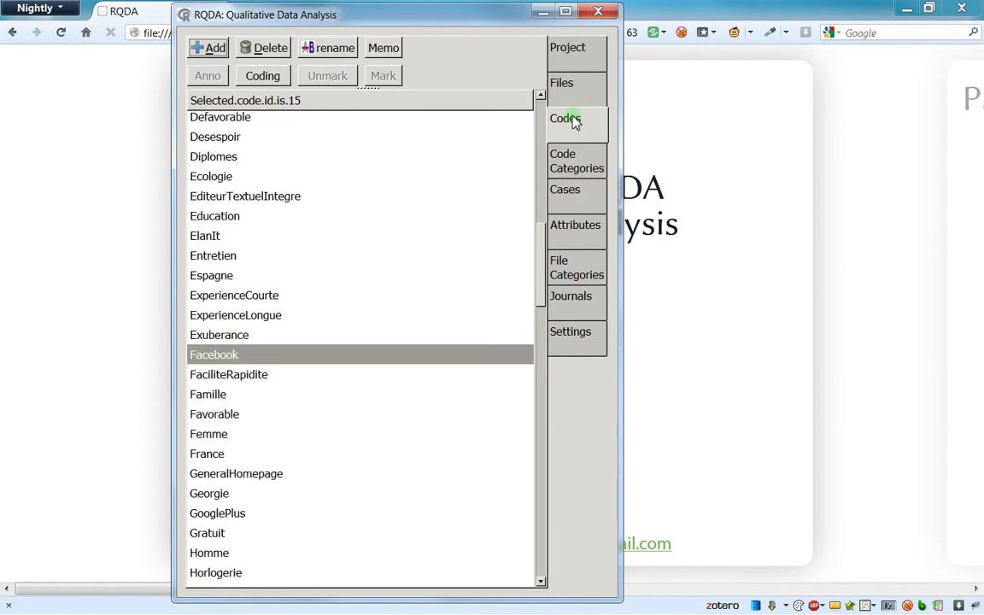
{"action": "left_click", "coordinate": [574, 90]}
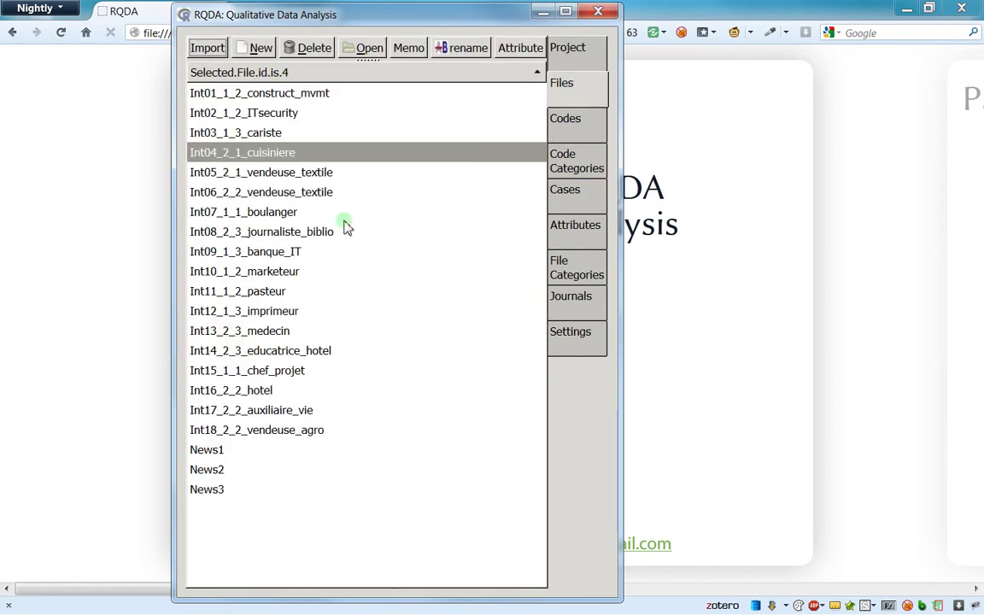
{"action": "left_click_drag", "start_coordinate": [405, 23], "coordinate": [261, 21]}
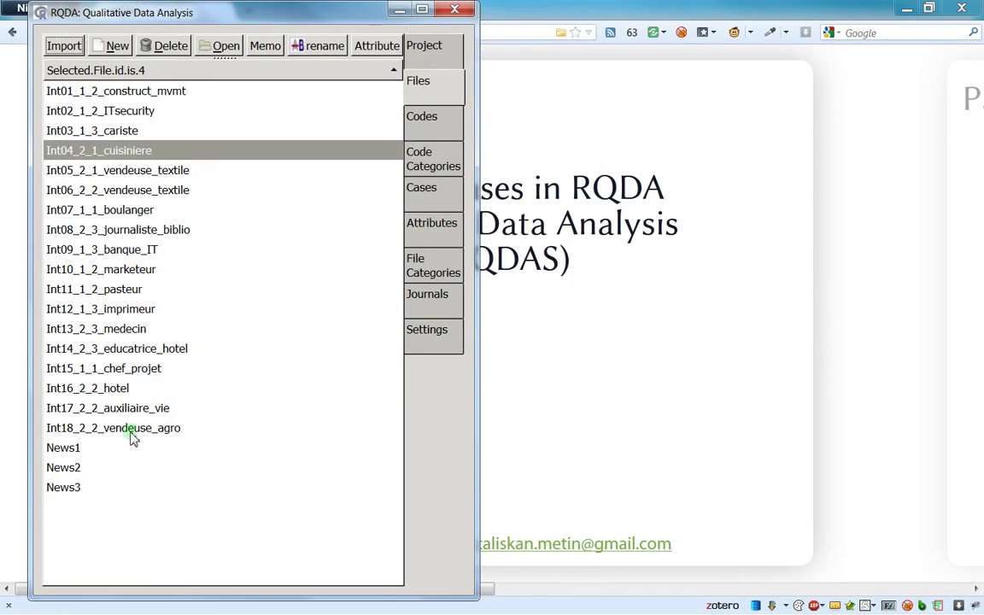
- Open News1 and link its two consecutive paragraphs, from "Speaking on CNN" through "appeal.", to the Women case
{"action": "left_click", "coordinate": [100, 450]}
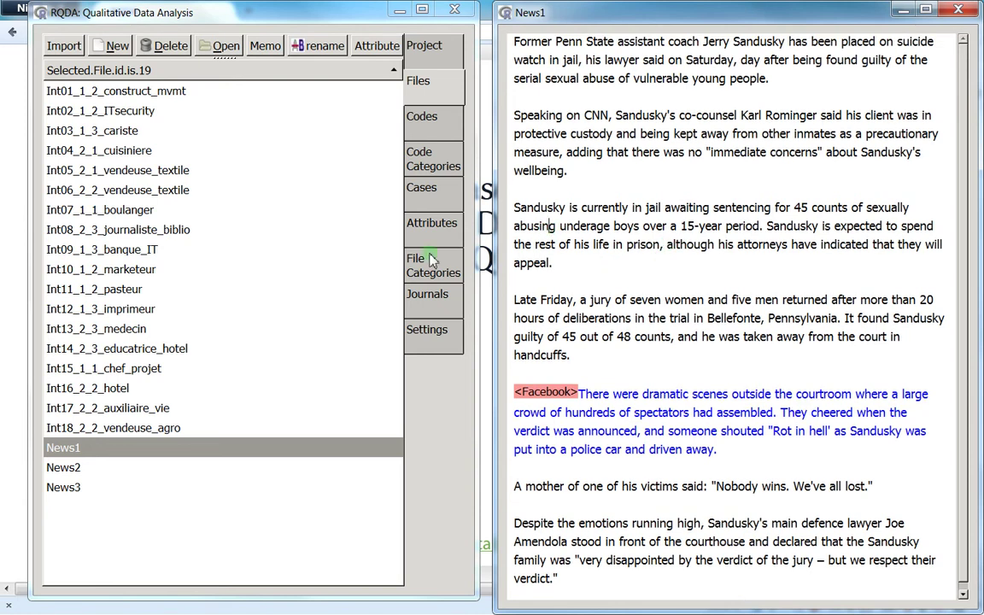
{"action": "left_click", "coordinate": [414, 187]}
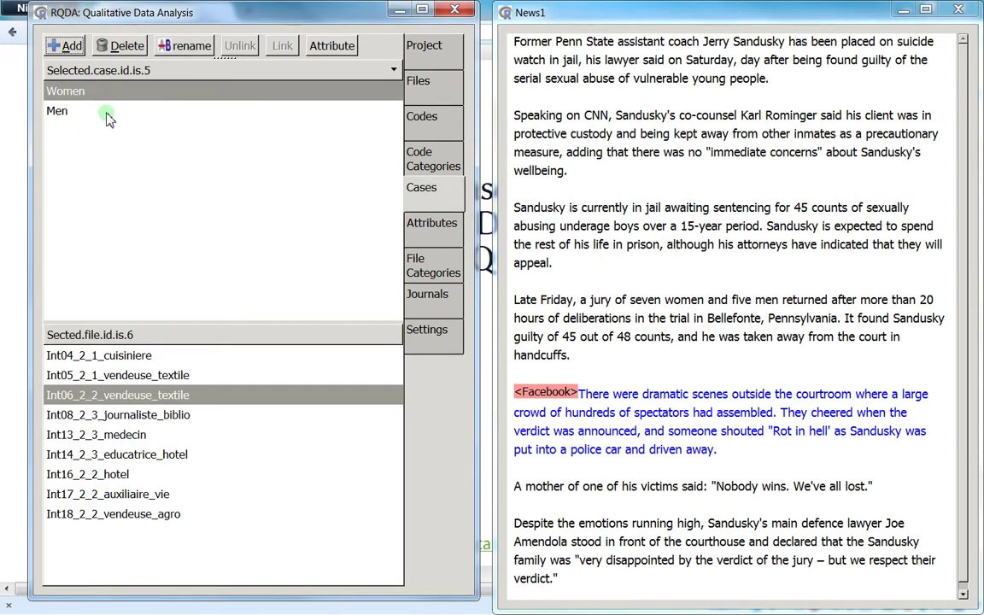
{"action": "left_click_drag", "start_coordinate": [571, 261], "coordinate": [448, 99]}
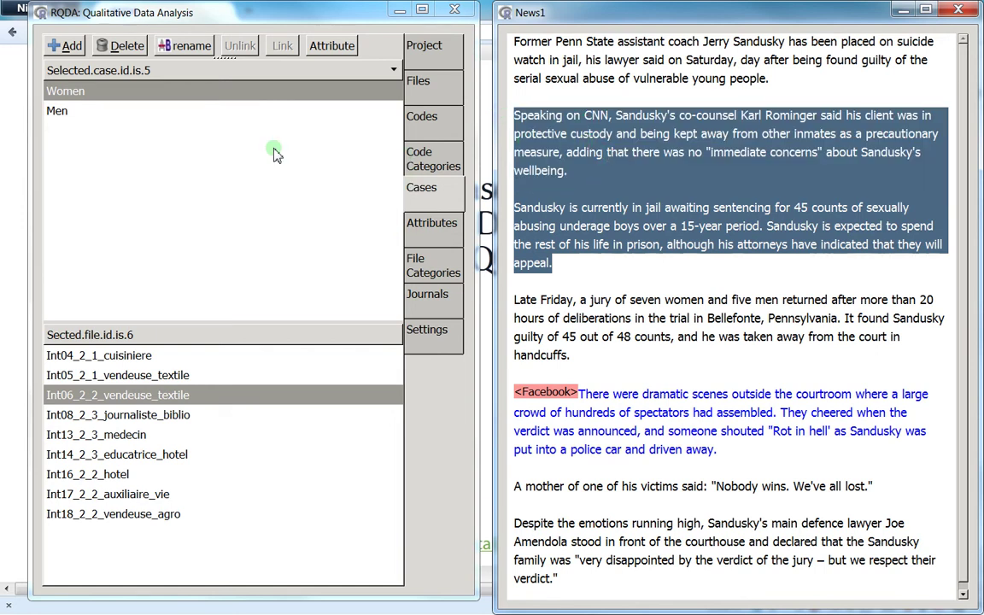
{"action": "left_click", "coordinate": [220, 120]}
{"action": "left_click", "coordinate": [221, 97]}
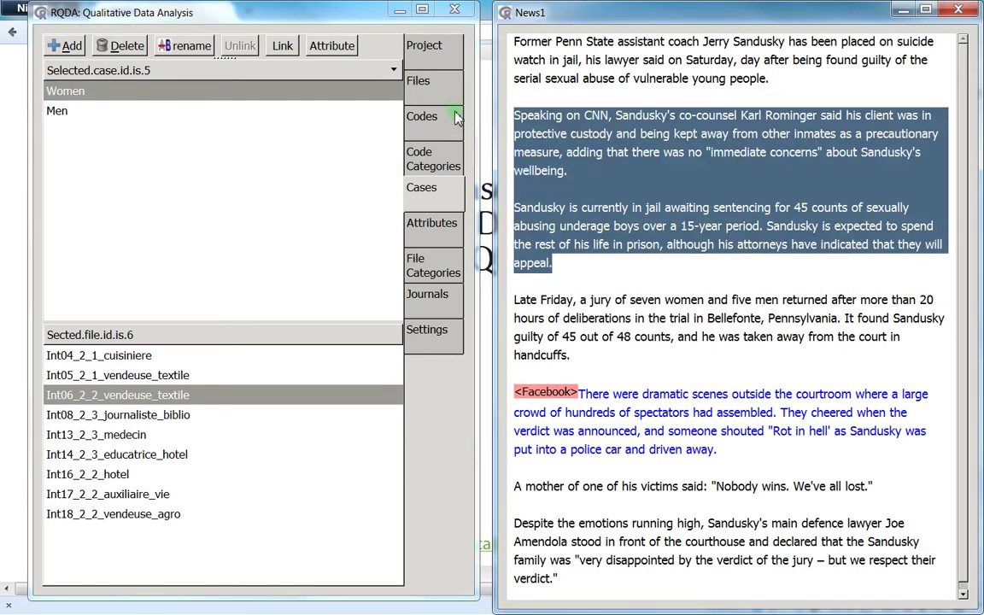
{"action": "left_click", "coordinate": [131, 108]}
{"action": "left_click", "coordinate": [152, 97]}
{"action": "left_click", "coordinate": [154, 111]}
{"action": "left_click", "coordinate": [150, 91]}
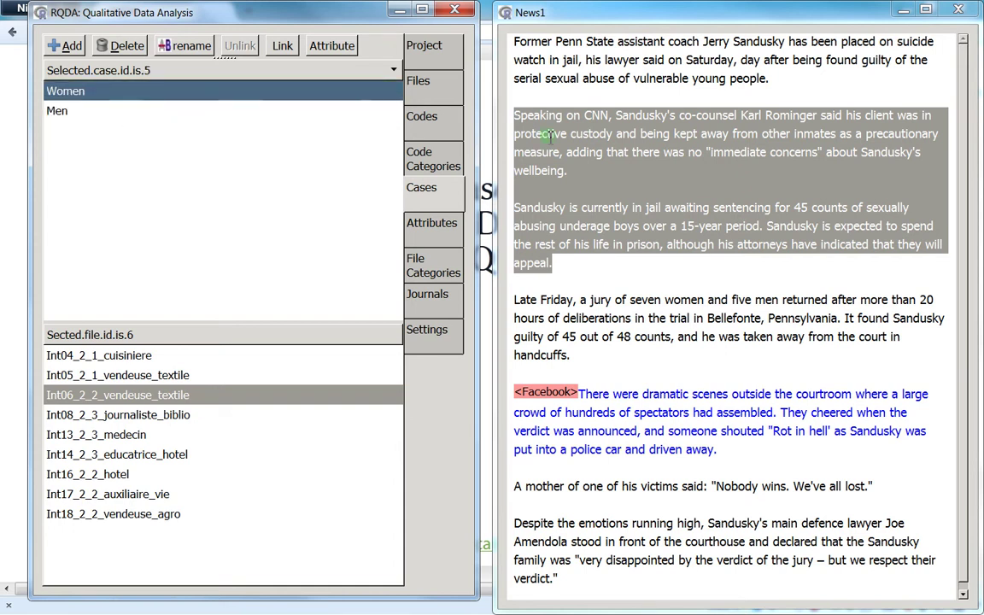
{"action": "left_click", "coordinate": [286, 48]}
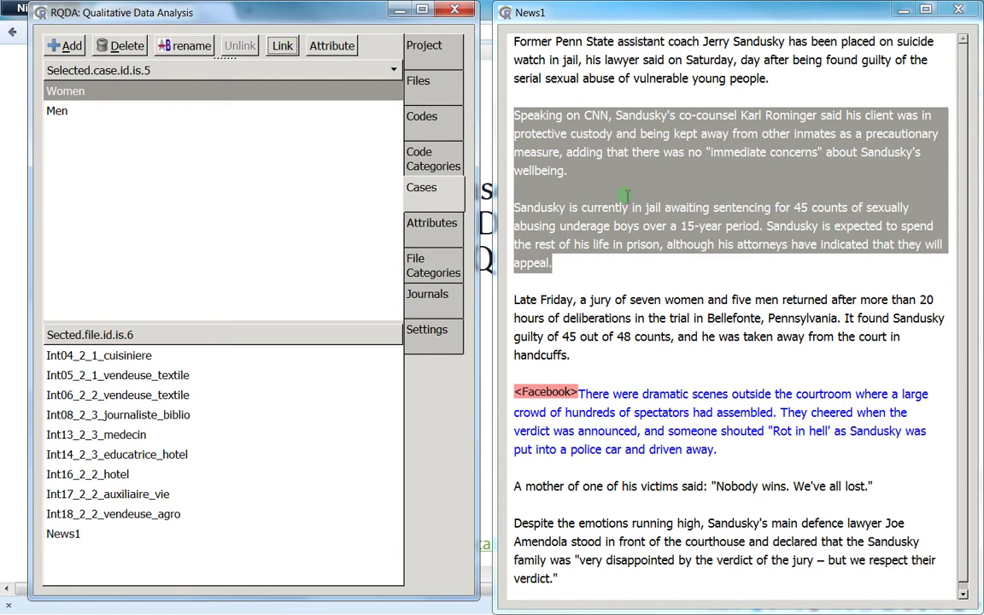
{"action": "left_click", "coordinate": [677, 337]}
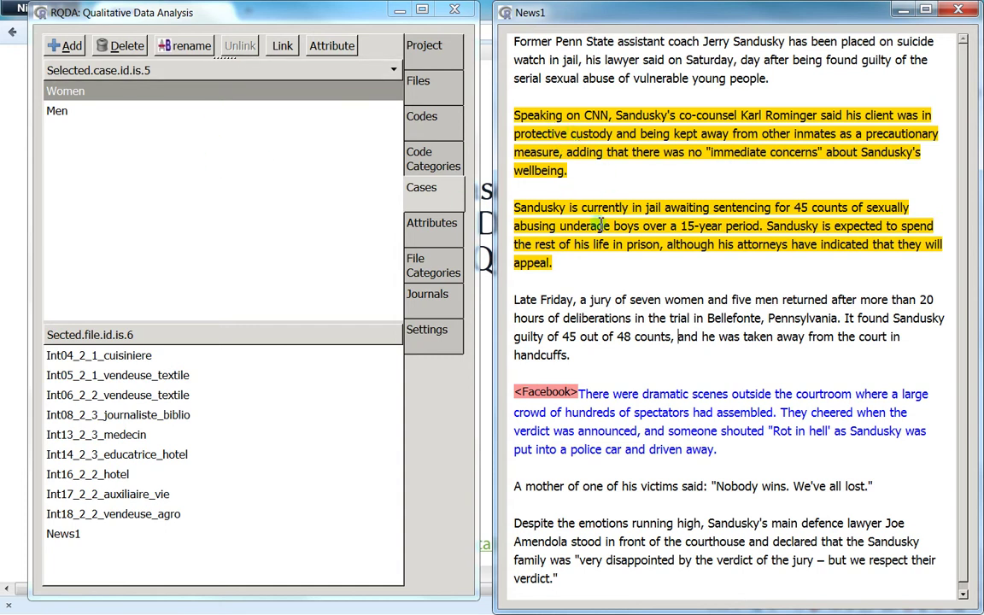
- Unlink the two gold-highlighted paragraphs of News1, from "Speaking on CNN" through "appeal.", from the Women case
{"action": "left_click_drag", "start_coordinate": [580, 266], "coordinate": [513, 182]}
{"action": "left_click_drag", "start_coordinate": [580, 270], "coordinate": [450, 111]}
{"action": "left_click", "coordinate": [475, 155]}
{"action": "left_click_drag", "start_coordinate": [553, 263], "coordinate": [535, 244]}
{"action": "left_click_drag", "start_coordinate": [503, 210], "coordinate": [449, 98]}
{"action": "left_click", "coordinate": [232, 95]}
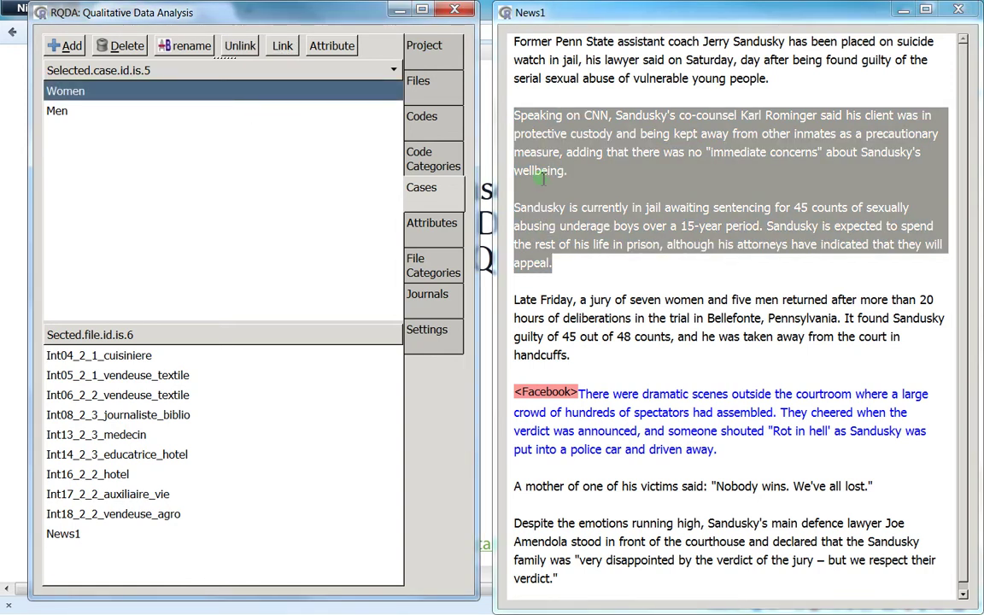
{"action": "left_click", "coordinate": [241, 49]}
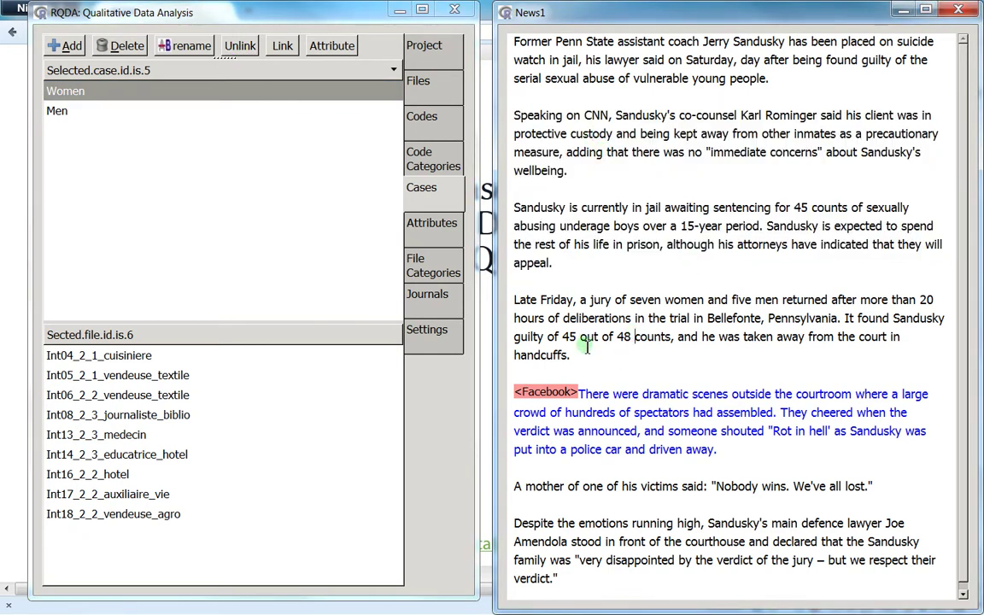
- Link the News1 paragraph running from "Late Friday" to "handcuffs." to the Women case
{"action": "left_click_drag", "start_coordinate": [588, 346], "coordinate": [512, 299]}
{"action": "left_click", "coordinate": [133, 91]}
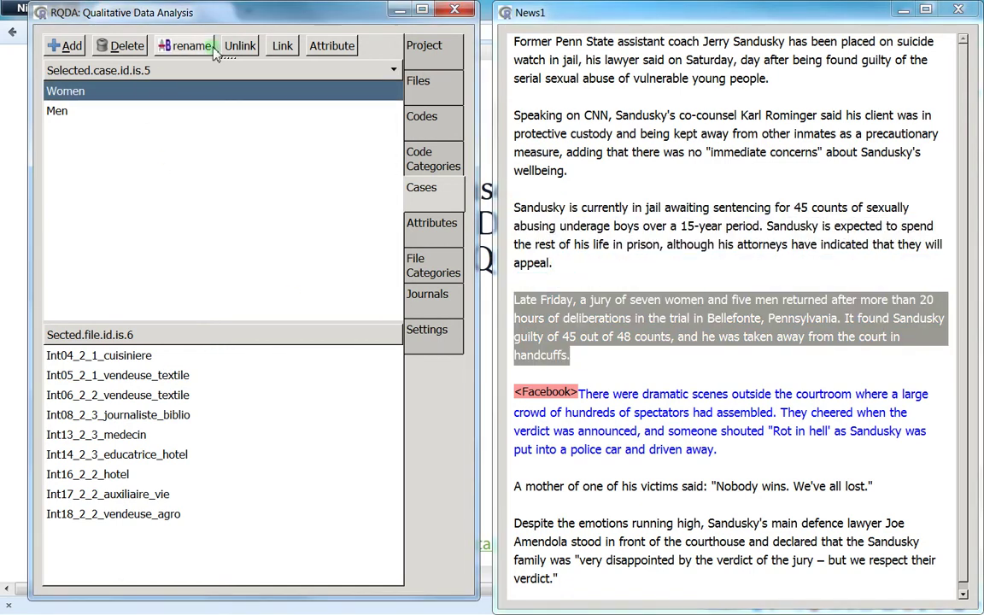
{"action": "left_click", "coordinate": [282, 45]}
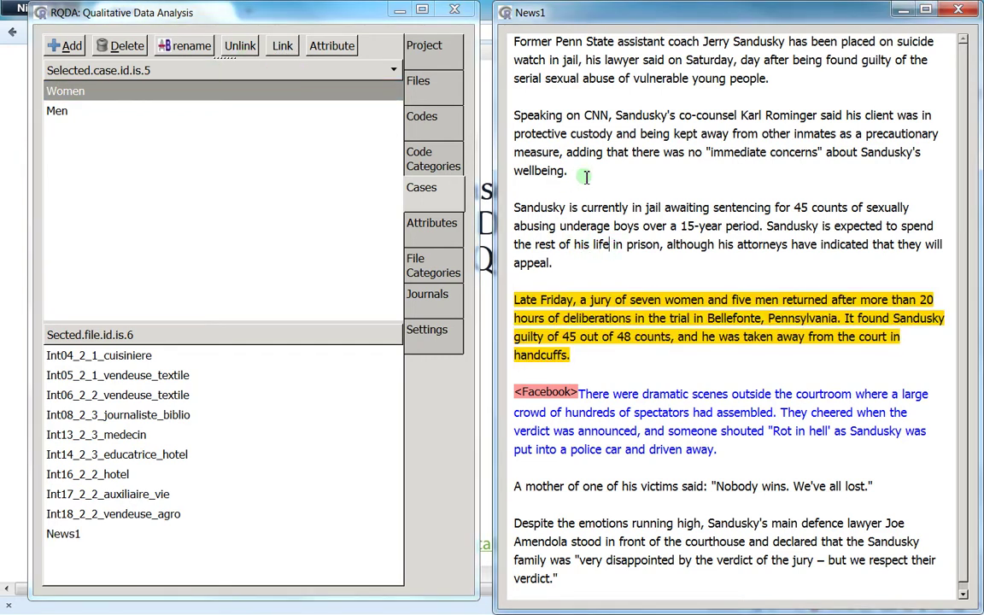
- Link the News1 paragraph running from "Speaking on CNN" to "wellbeing." to the Men case
{"action": "left_click_drag", "start_coordinate": [569, 171], "coordinate": [515, 114]}
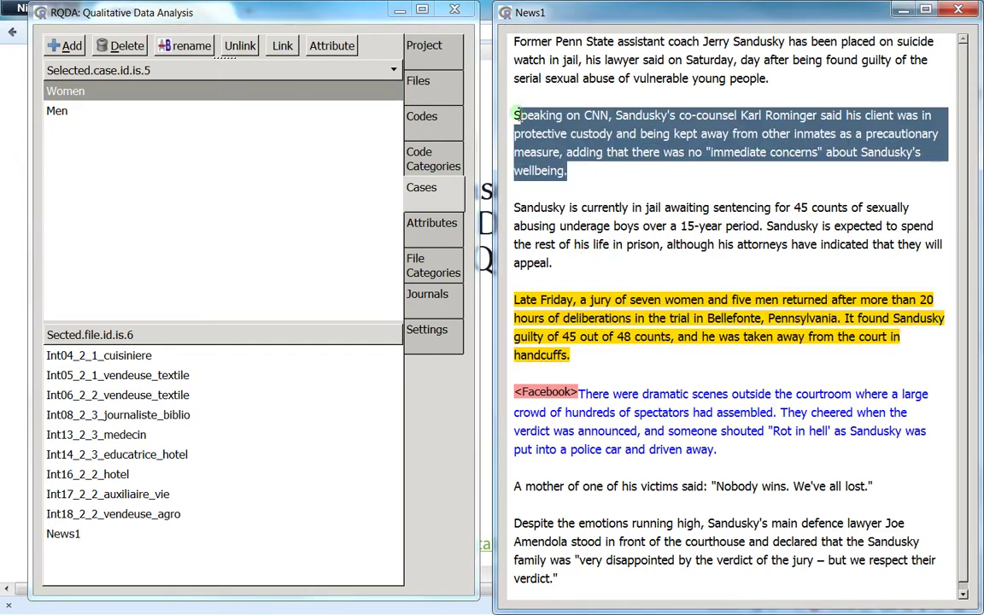
{"action": "left_click", "coordinate": [156, 113]}
{"action": "left_click", "coordinate": [282, 46]}
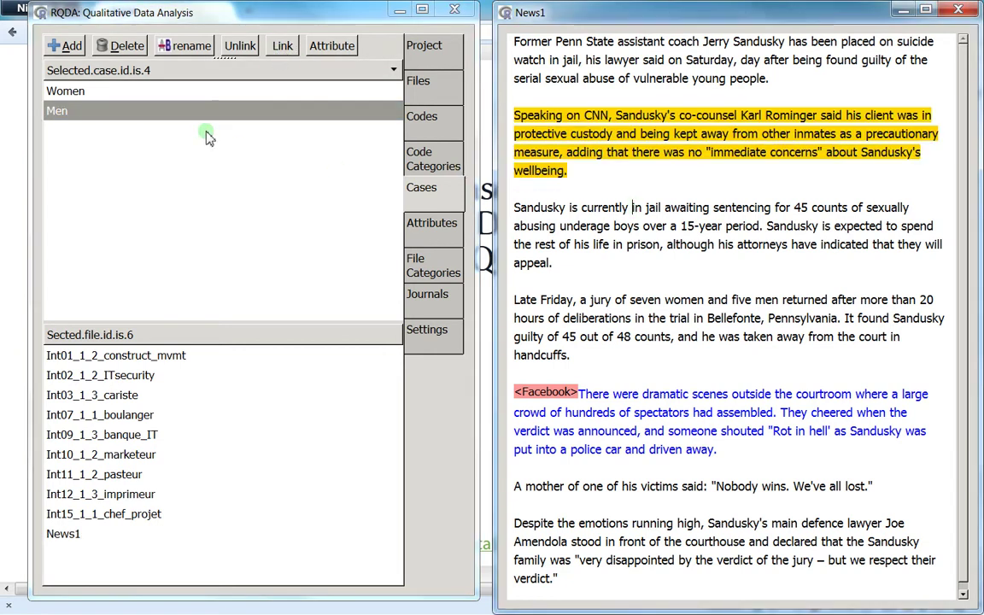
- Compare the highlighted News1 passages of the Men and Women cases by switching between them
{"action": "left_click", "coordinate": [175, 113]}
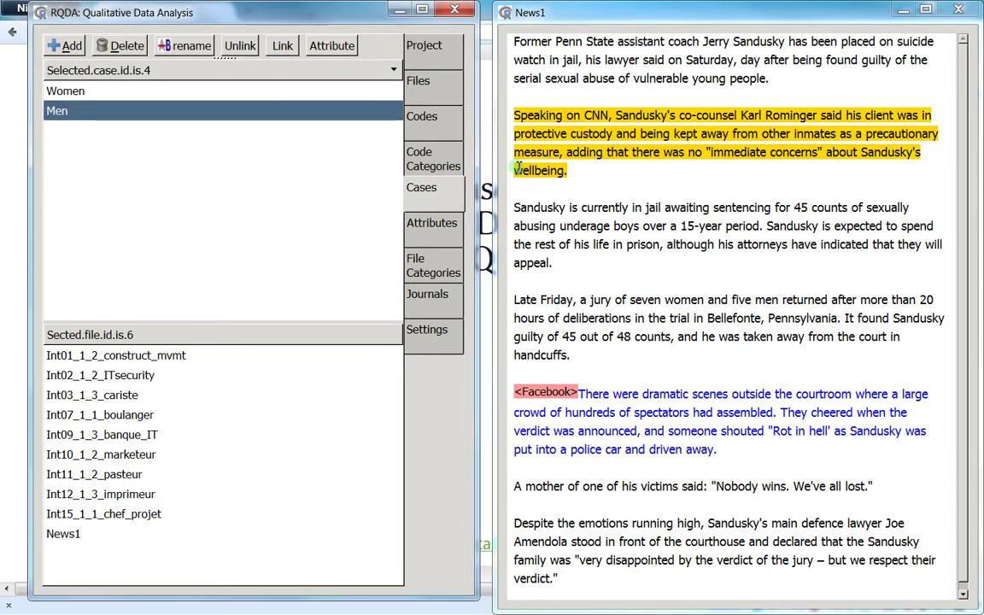
{"action": "left_click", "coordinate": [153, 92]}
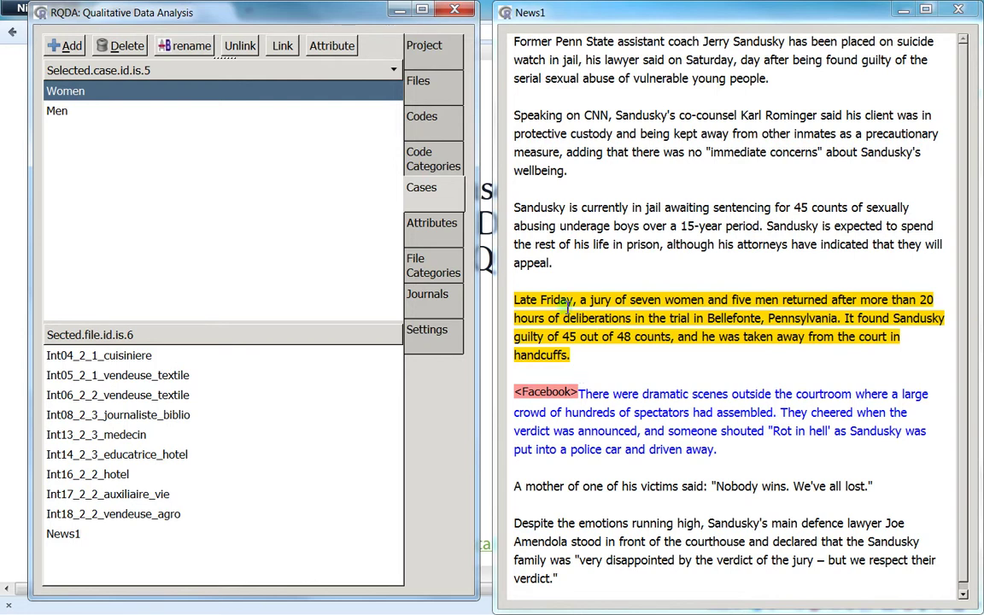
{"action": "left_click", "coordinate": [213, 113]}
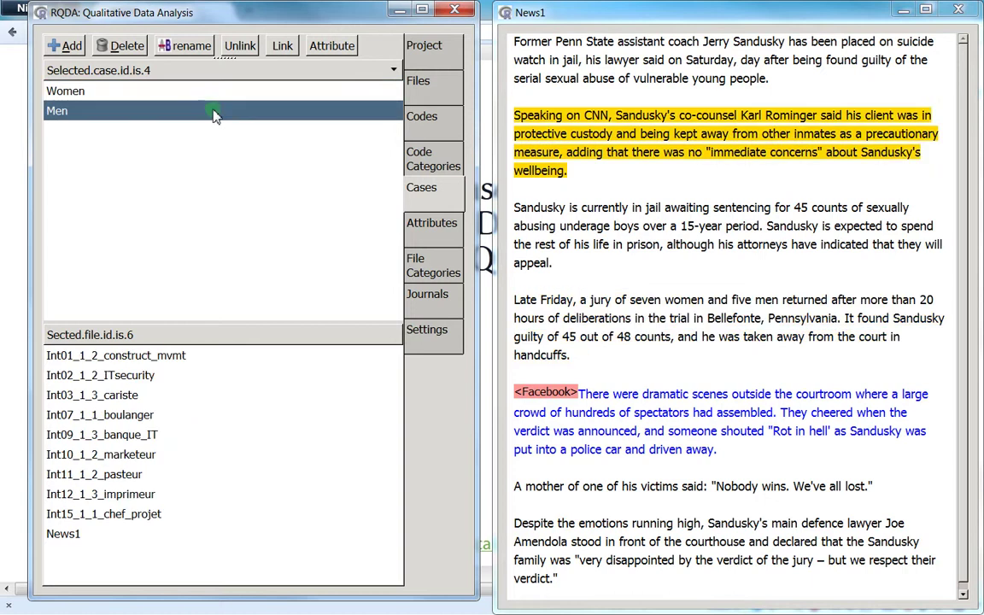